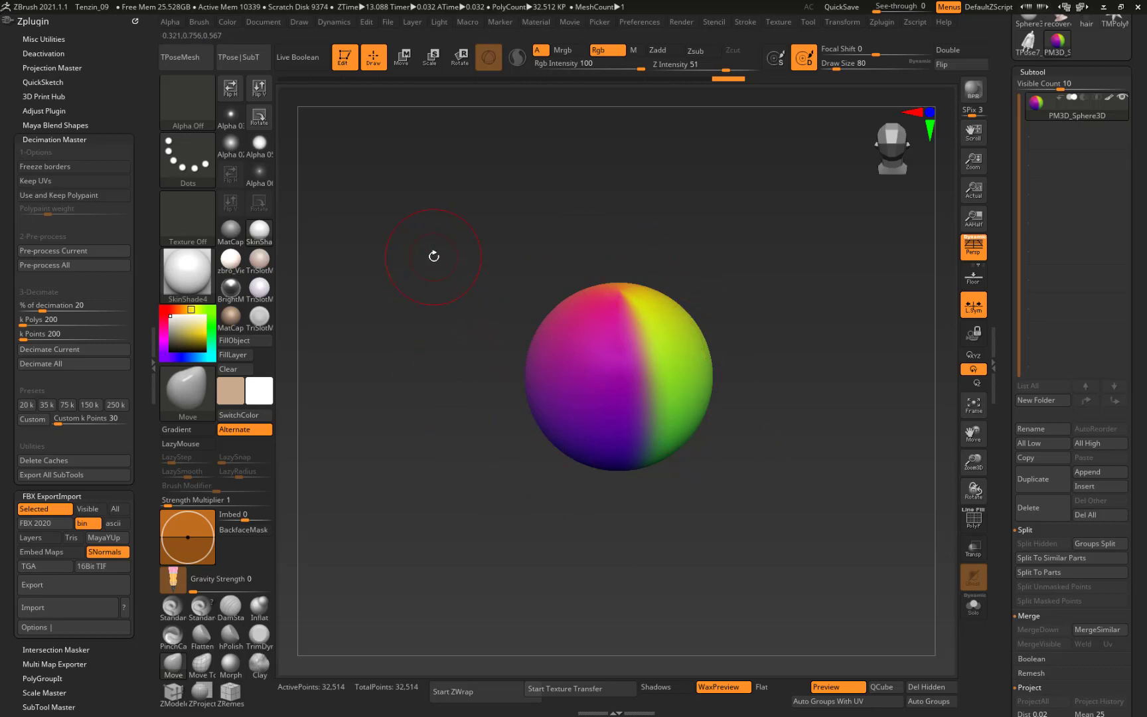
Orbit the sphere and toggle its vertex colour display off and back on.
drag(436, 257, 421, 277)
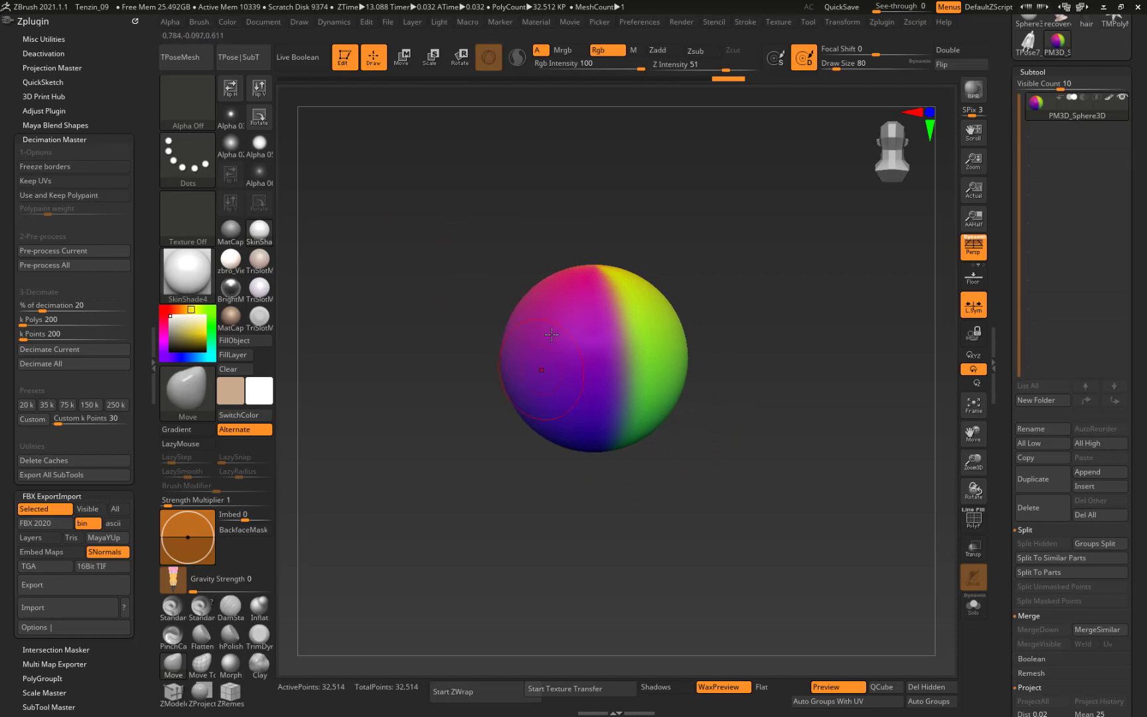
scroll(992, 222, up, 1)
scroll(992, 222, up, 3)
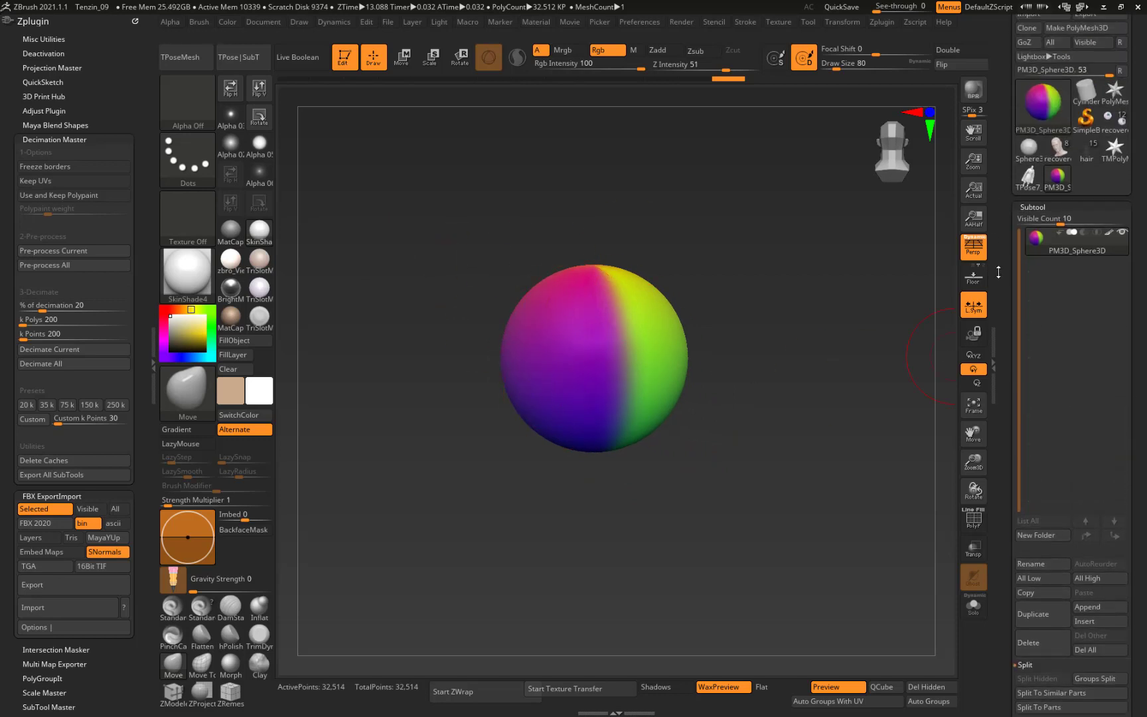
click(1110, 235)
click(1111, 236)
click(1110, 235)
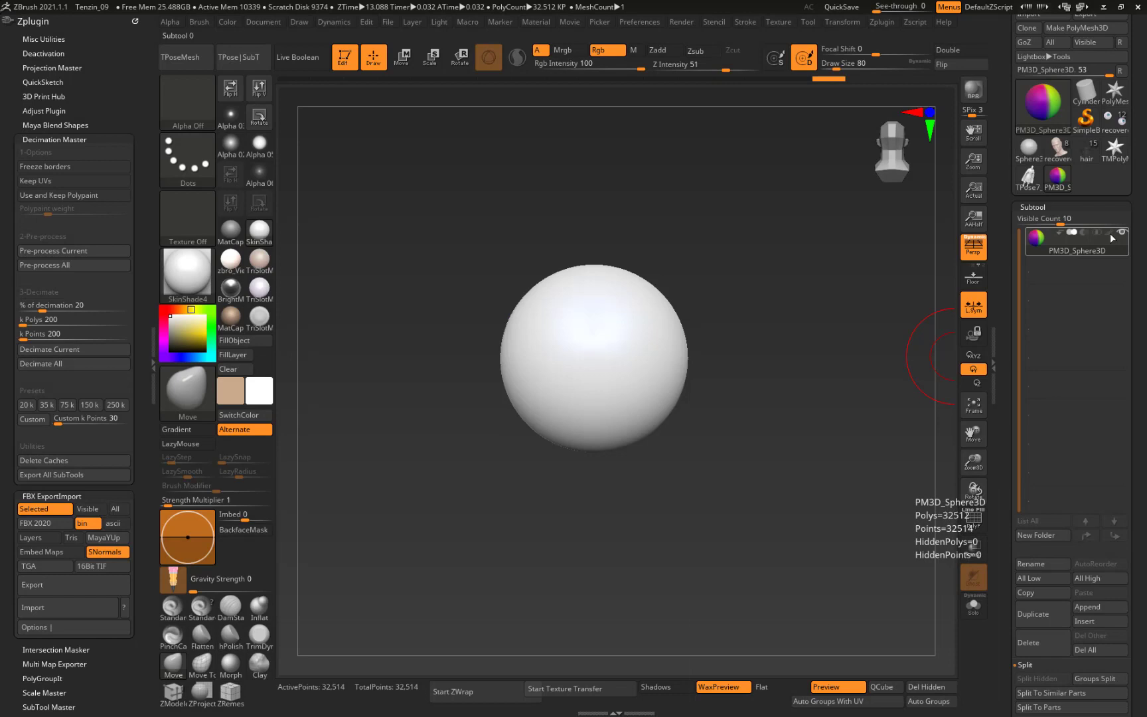
click(1110, 235)
scroll(998, 350, down, 5)
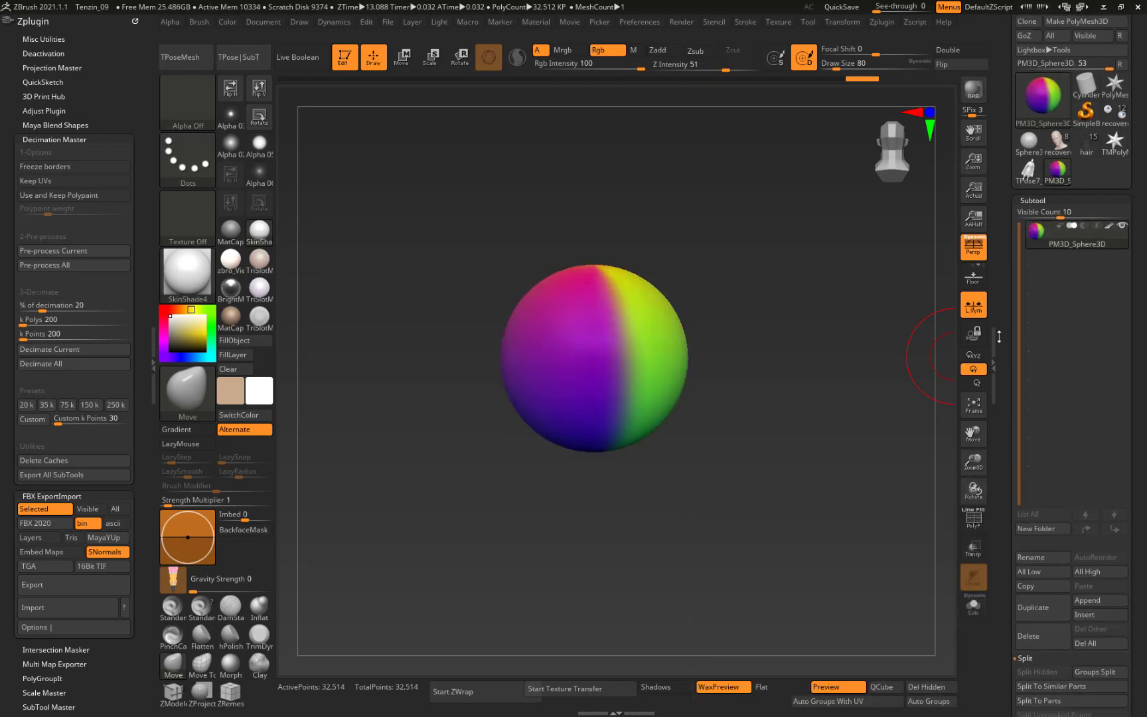
Duplicate the sphere subtool.
click(1033, 419)
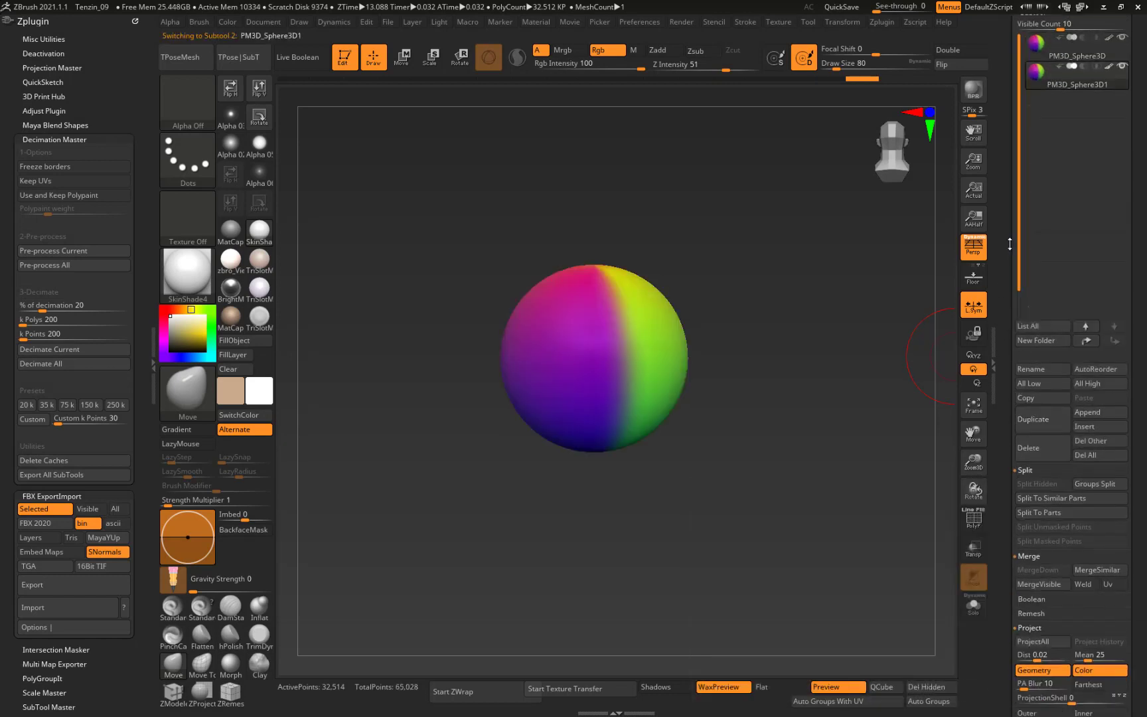
scroll(1040, 181, up, 1)
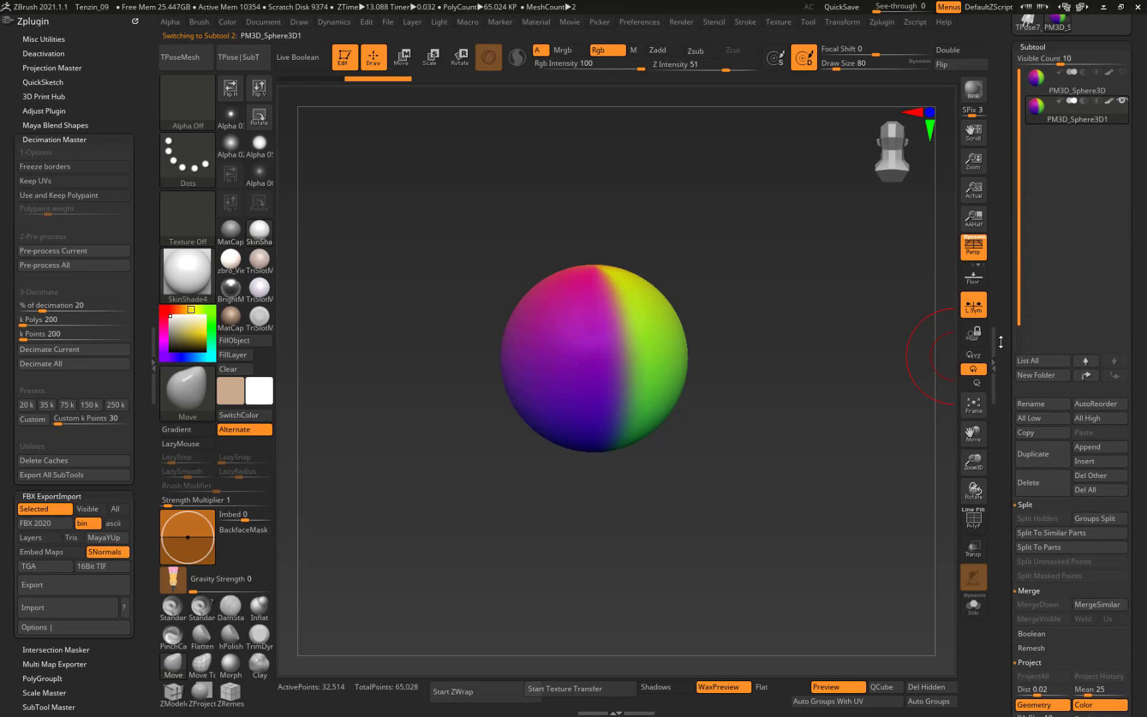
scroll(1000, 342, down, 6)
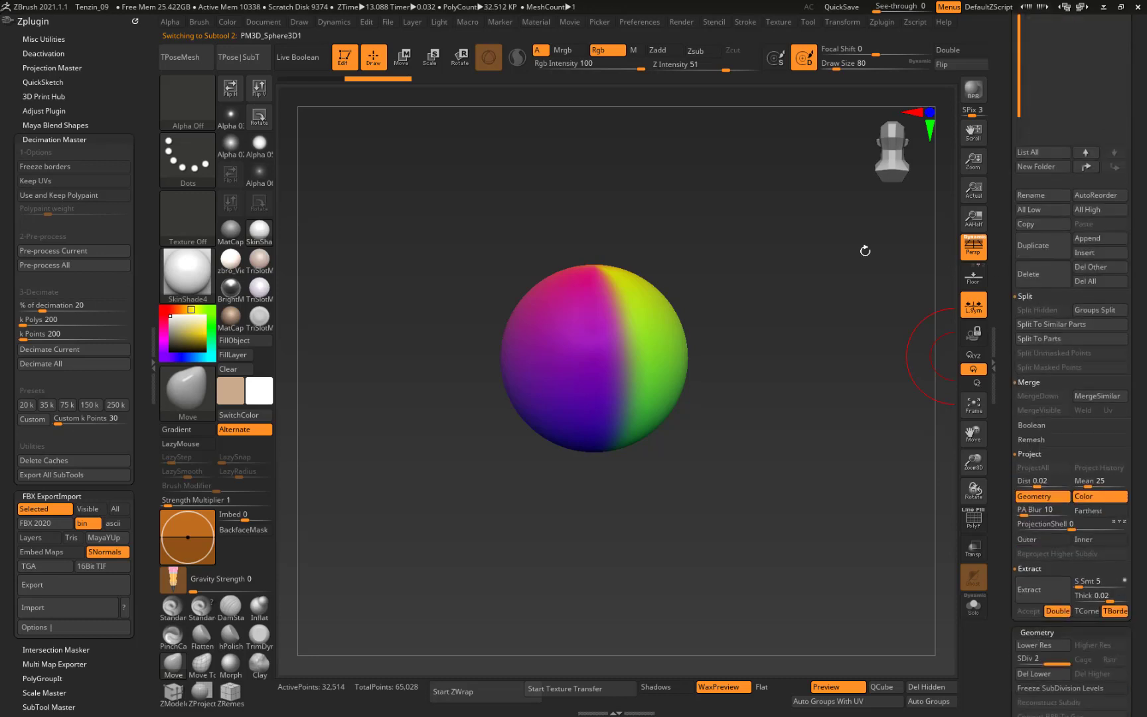
Pre-process and decimate the copy to 6,502 points with Decimation Master.
click(881, 22)
click(72, 250)
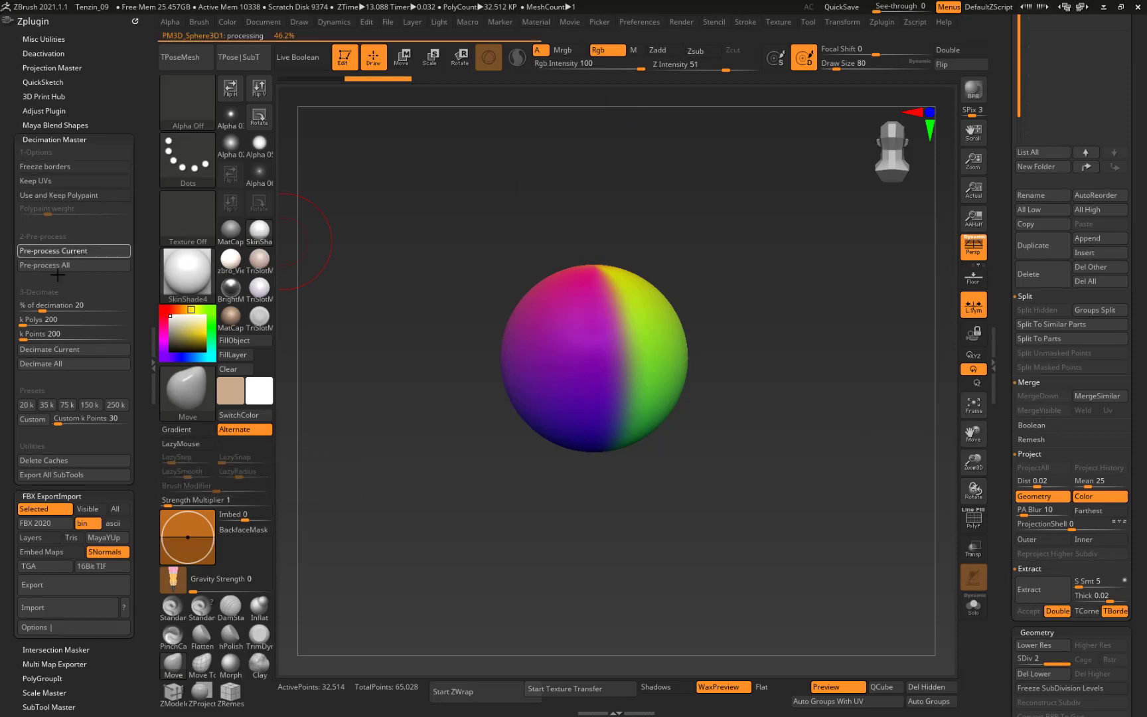
click(82, 348)
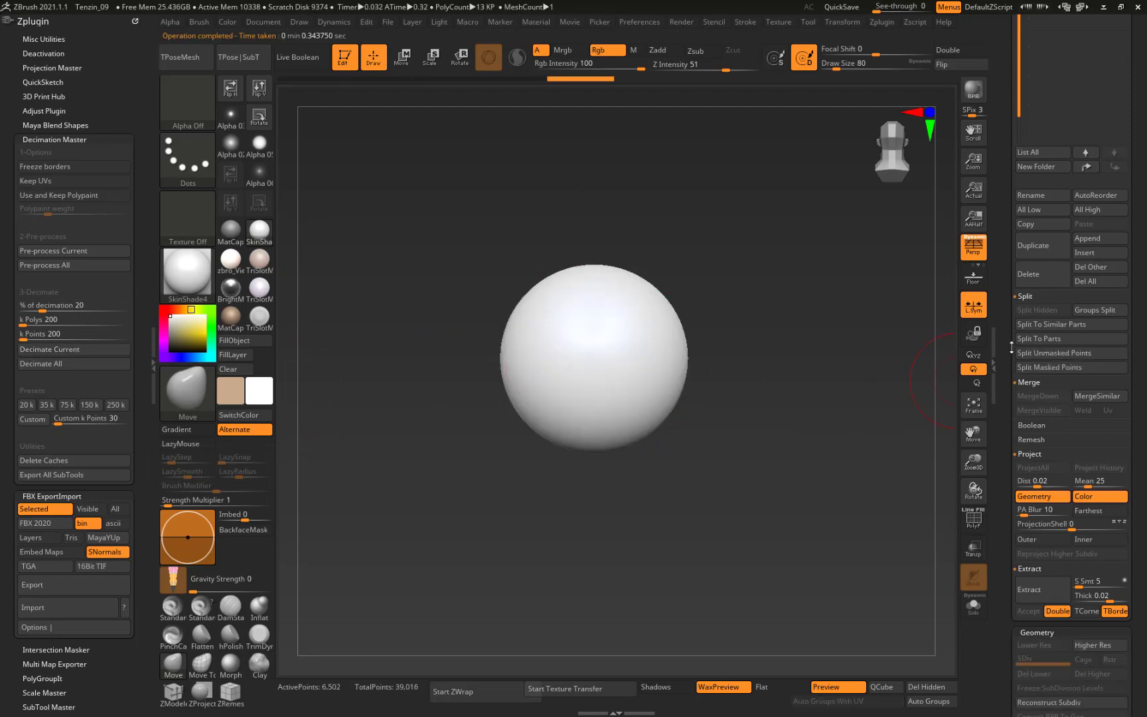
Unhide PM3D_Sphere3D, disable Geometry projection keeping Color, and run ProjectAll onto the copy.
scroll(998, 343, up, 3)
scroll(998, 344, up, 5)
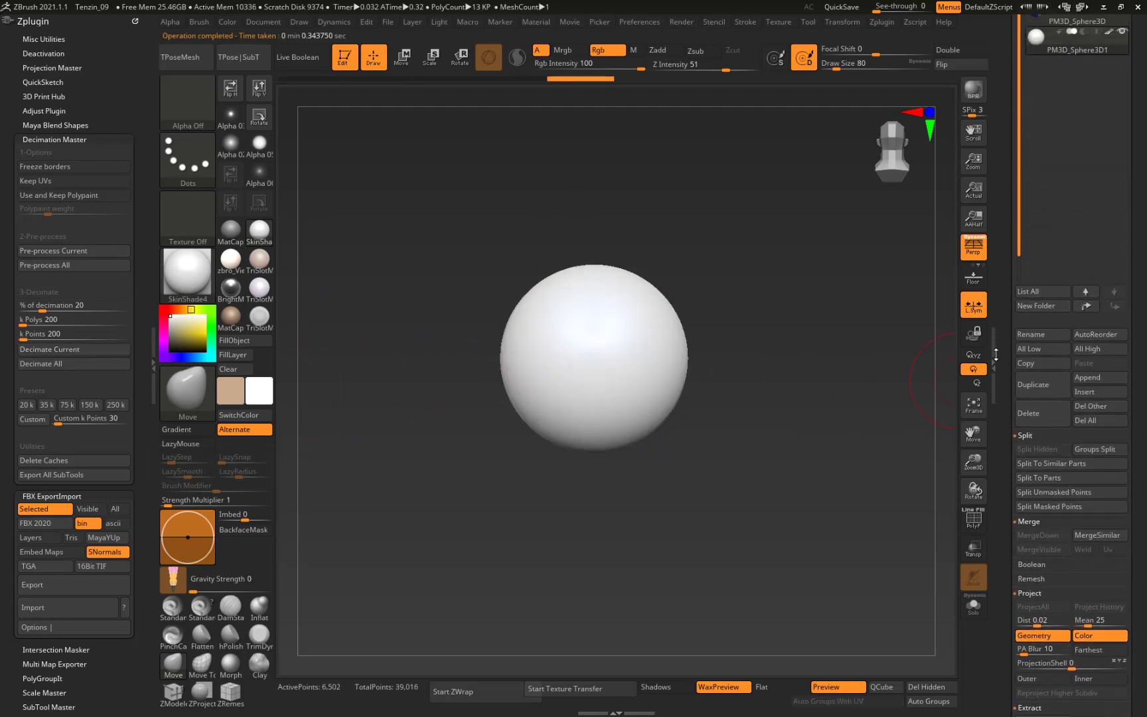
scroll(996, 383, up, 4)
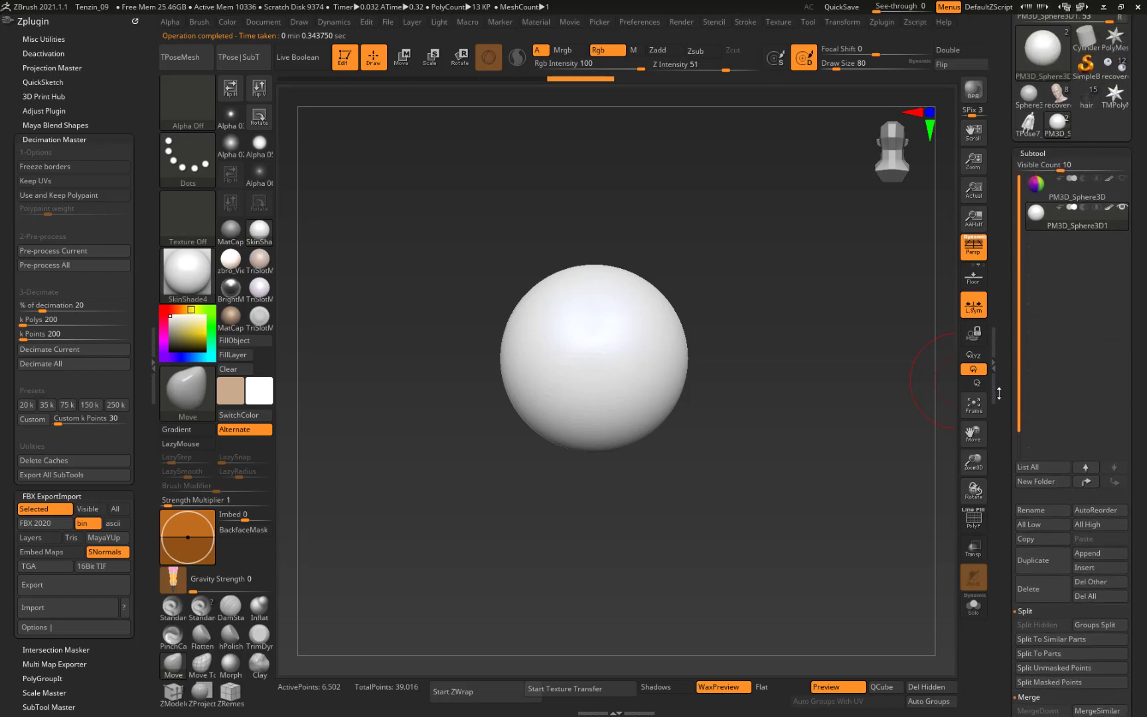
click(1120, 279)
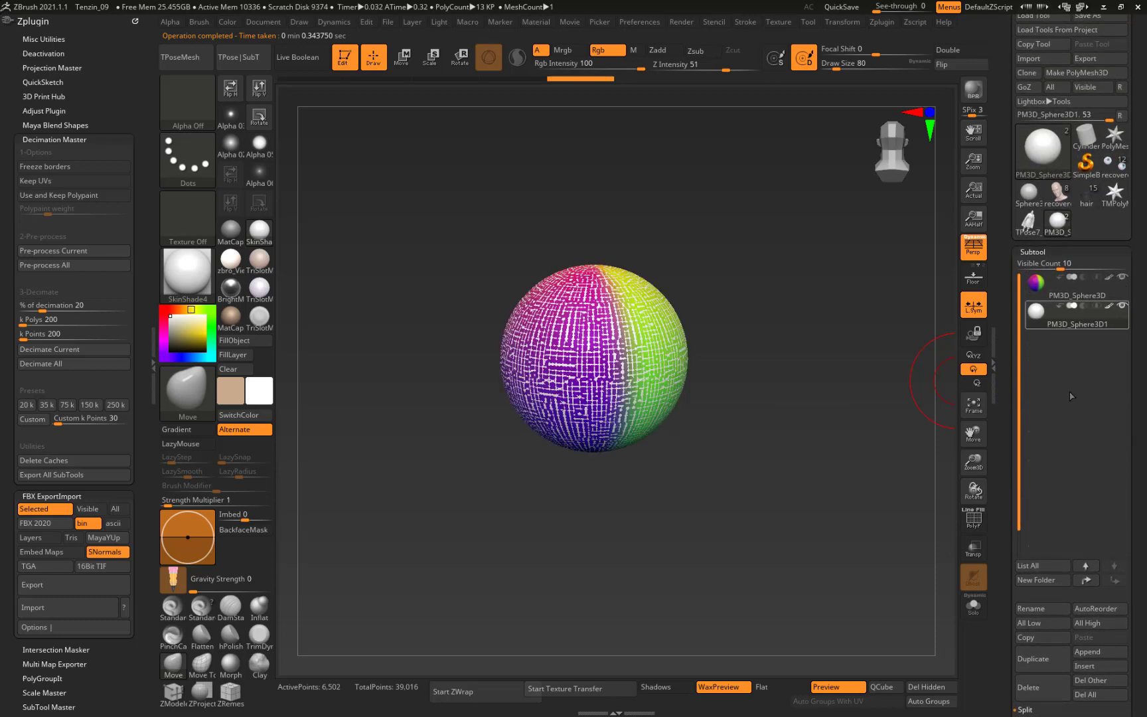
scroll(1005, 514, down, 12)
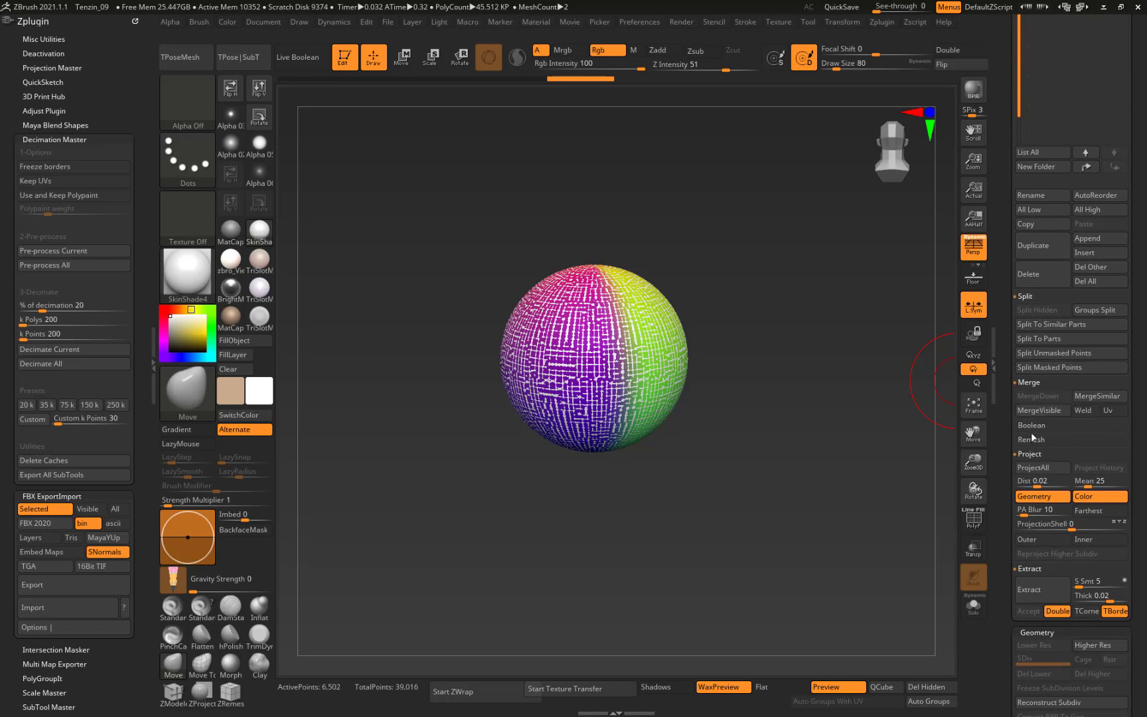
click(1040, 496)
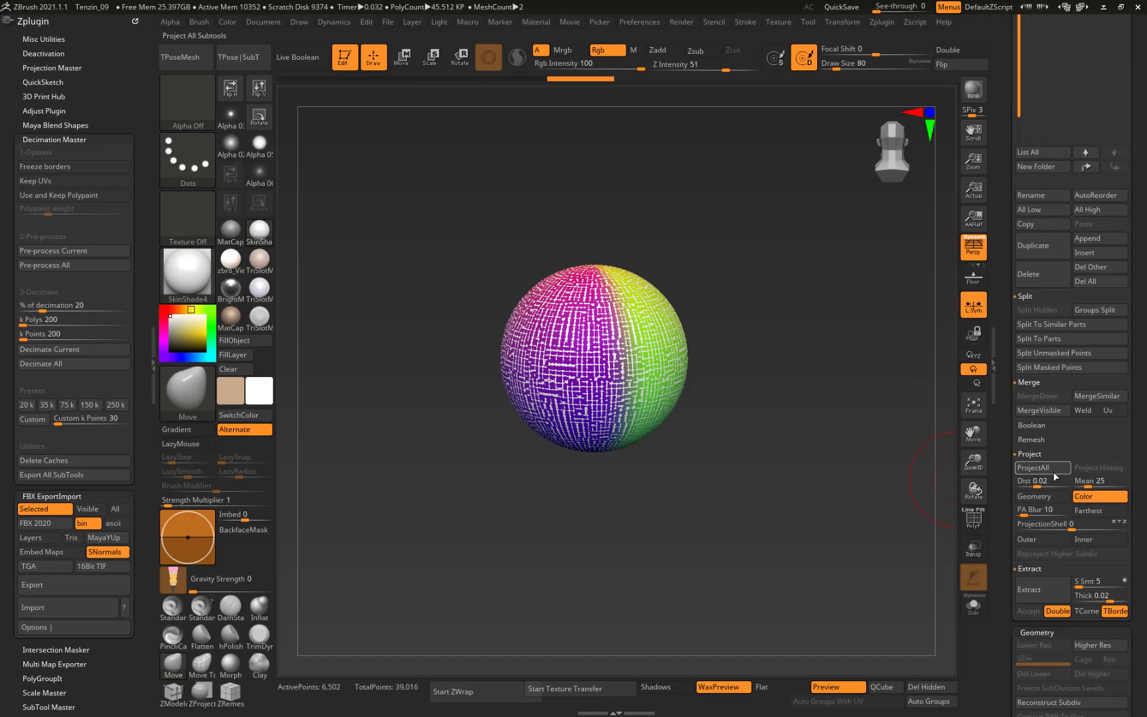
click(1055, 473)
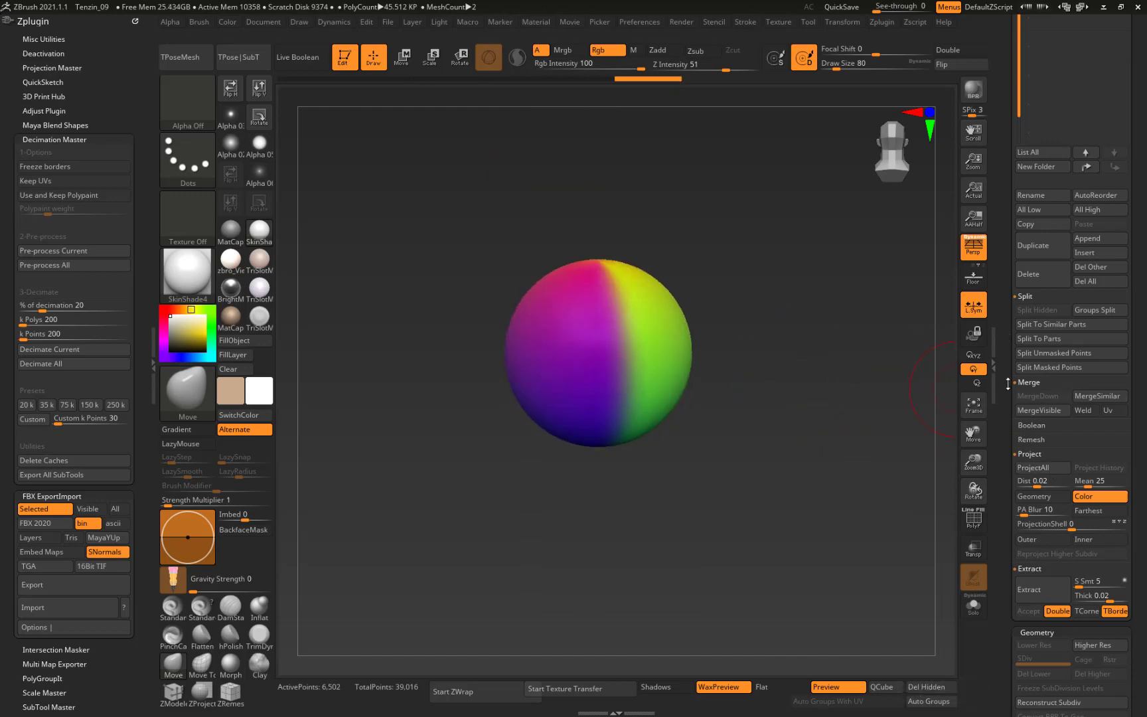
scroll(1007, 383, up, 5)
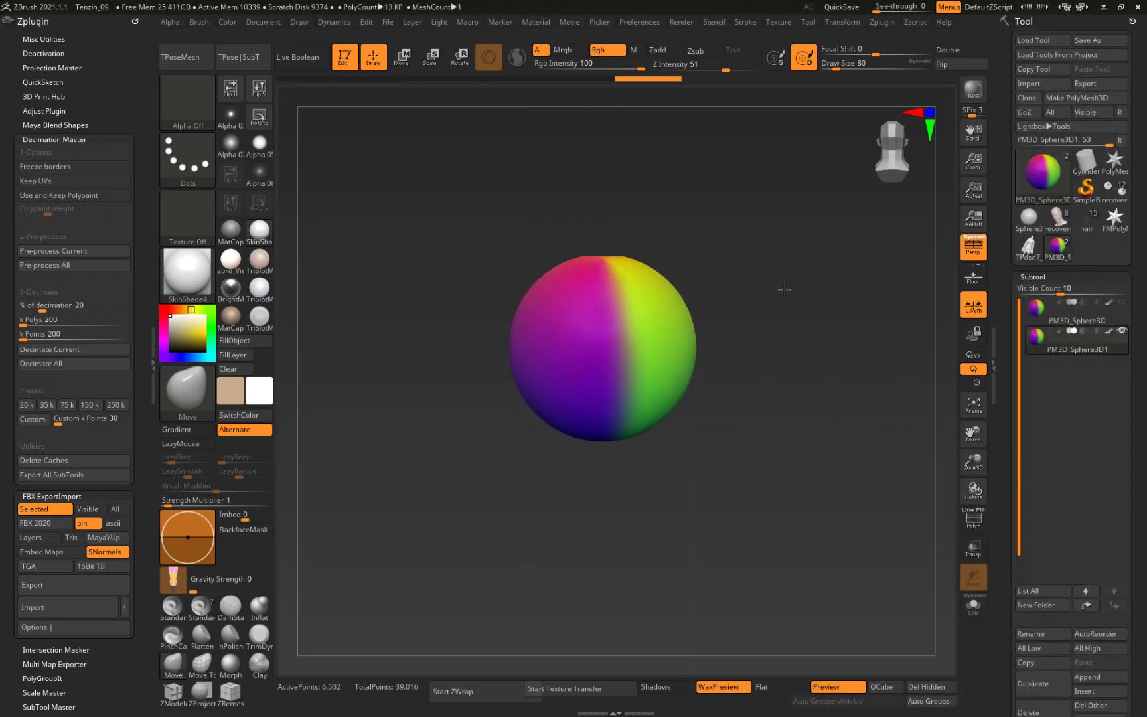
drag(784, 289, 786, 426)
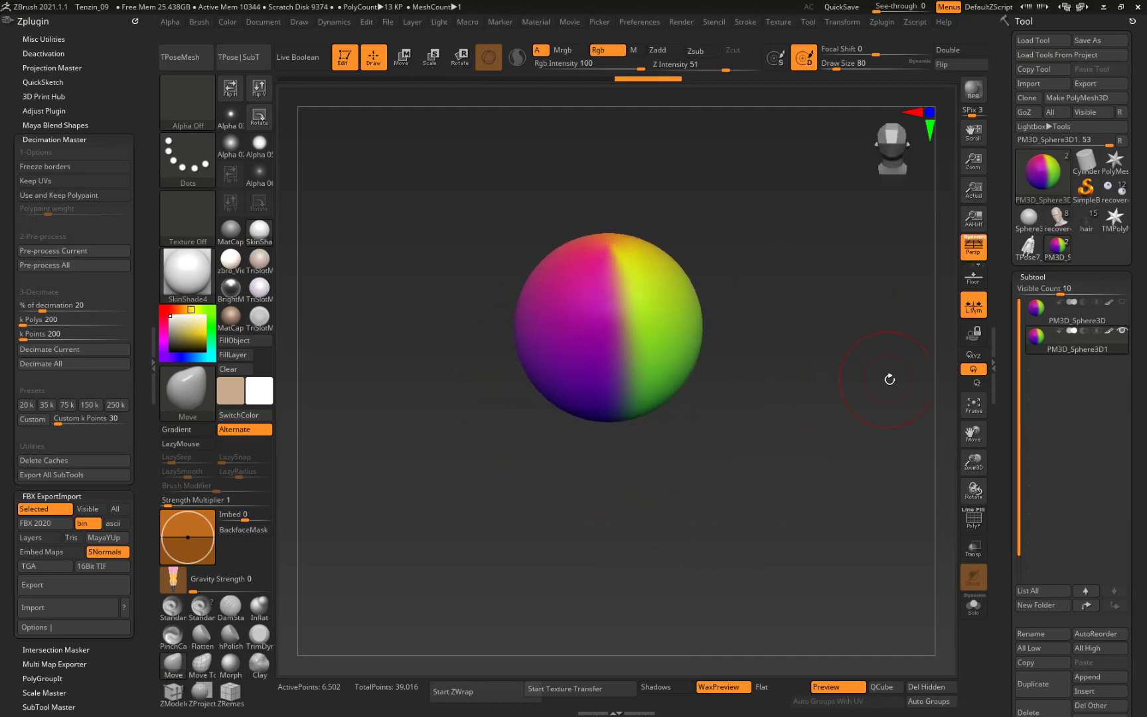
click(1034, 320)
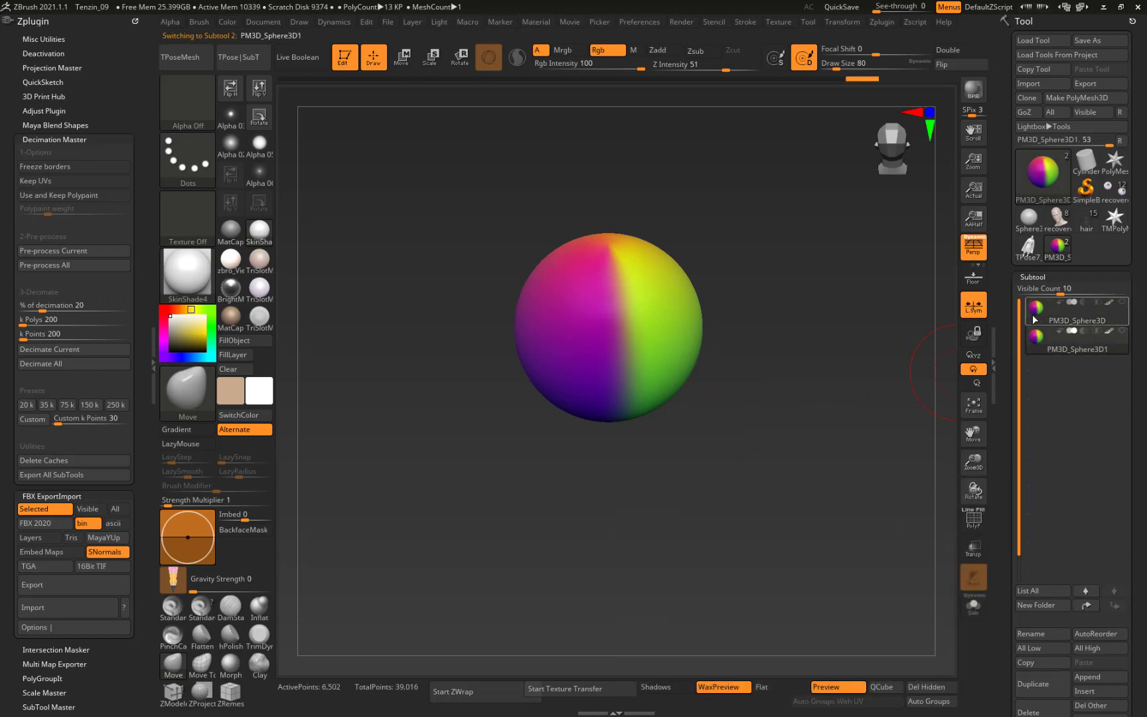
click(1038, 347)
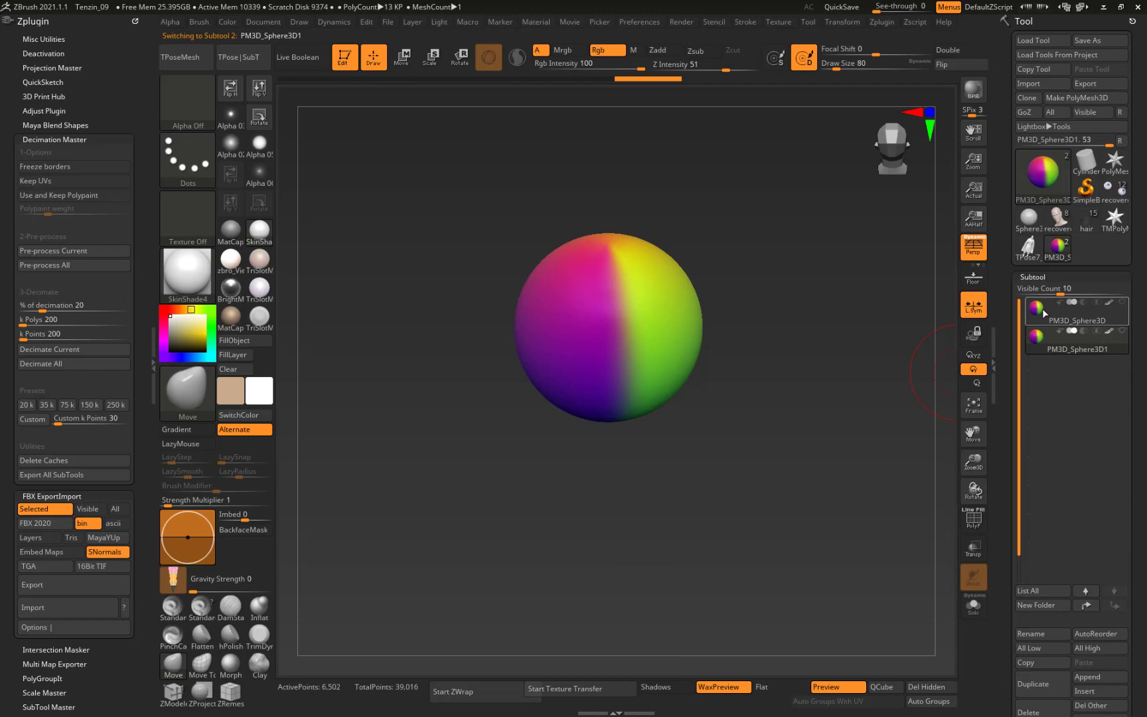
mouse_move(1044, 313)
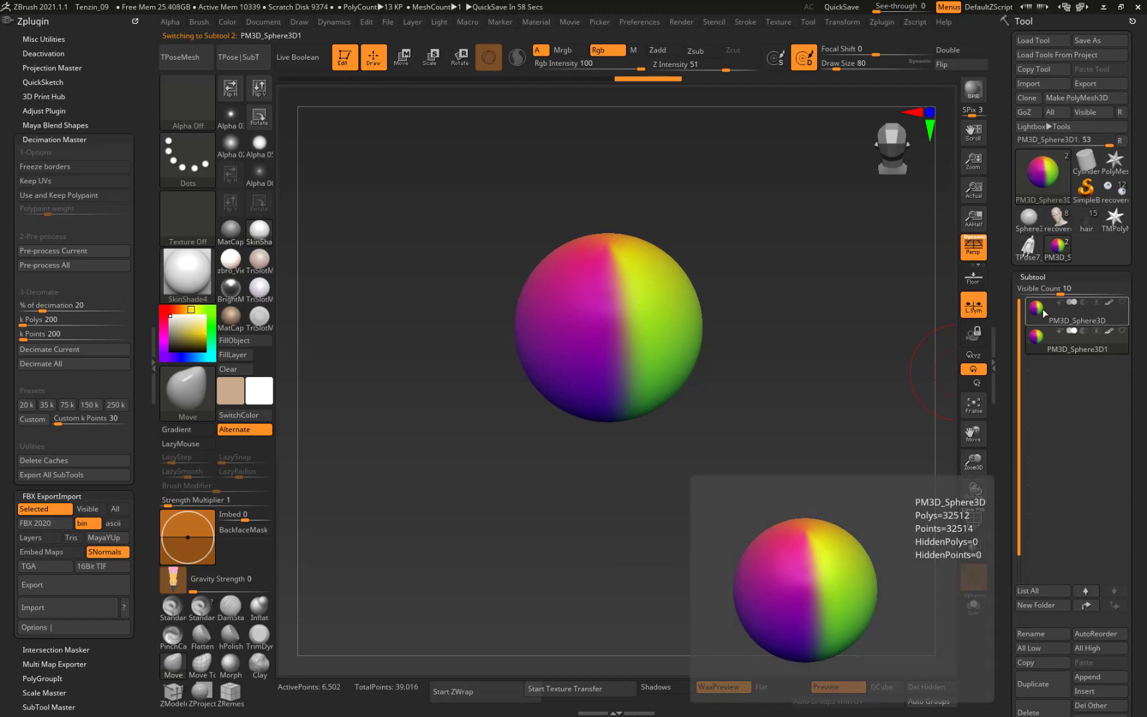
mouse_move(1039, 335)
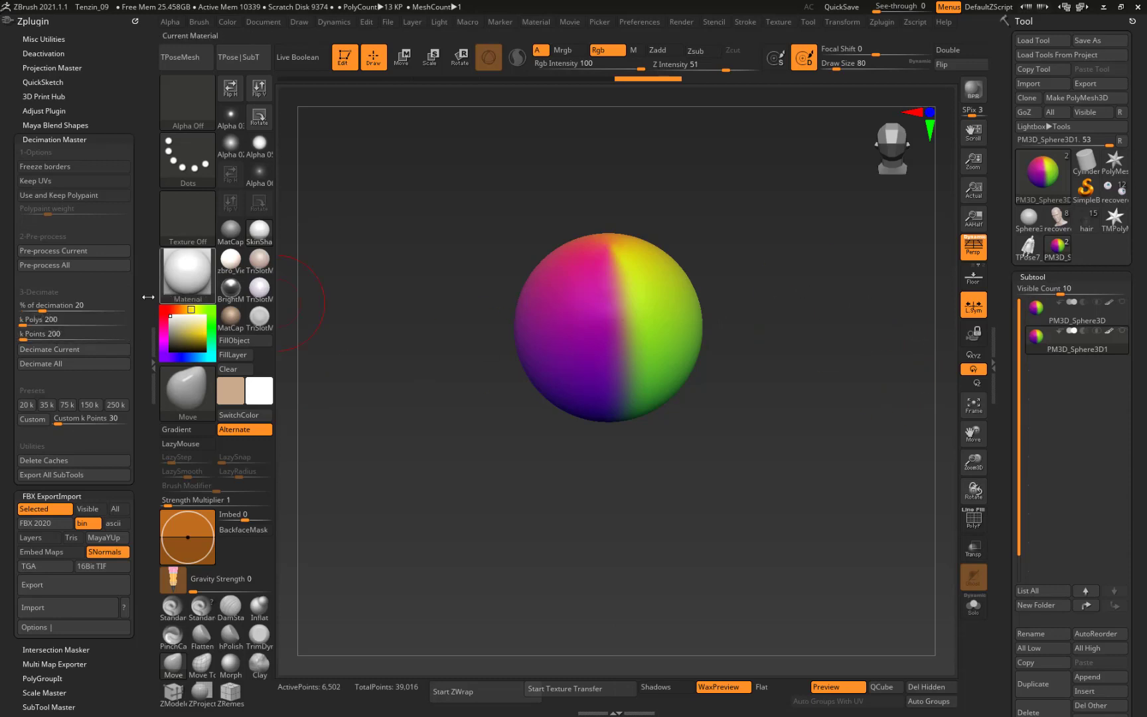
Collapse the Decimation Master plugin panel.
click(1040, 336)
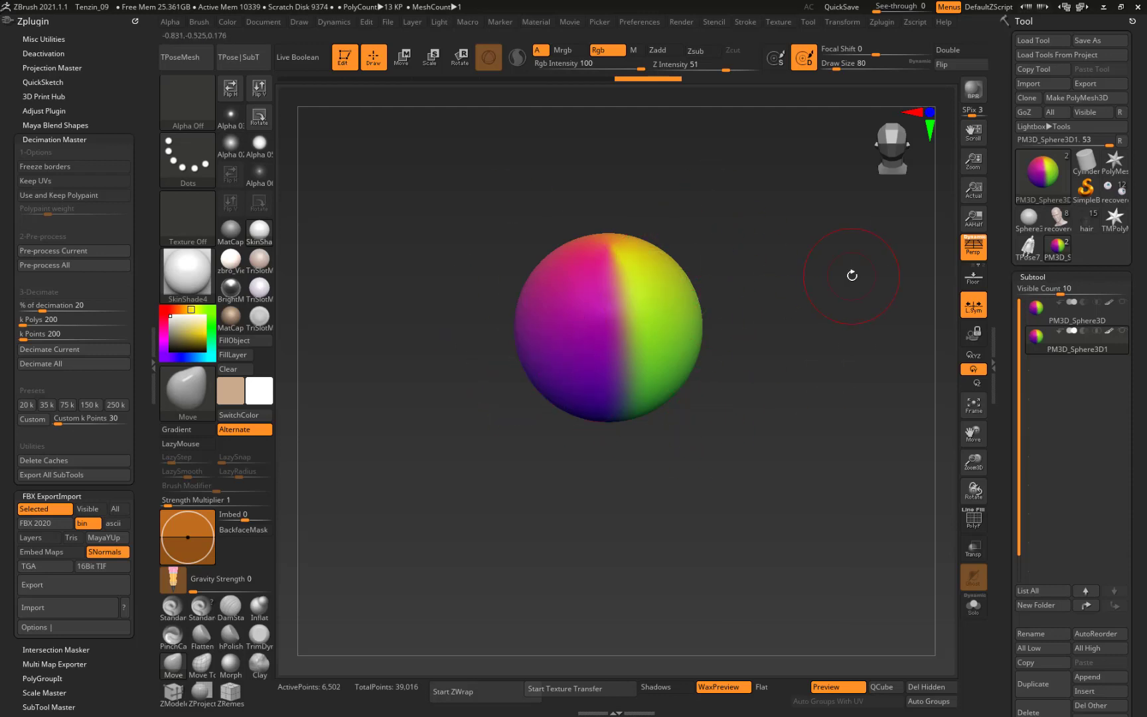
mouse_move(1038, 341)
click(60, 139)
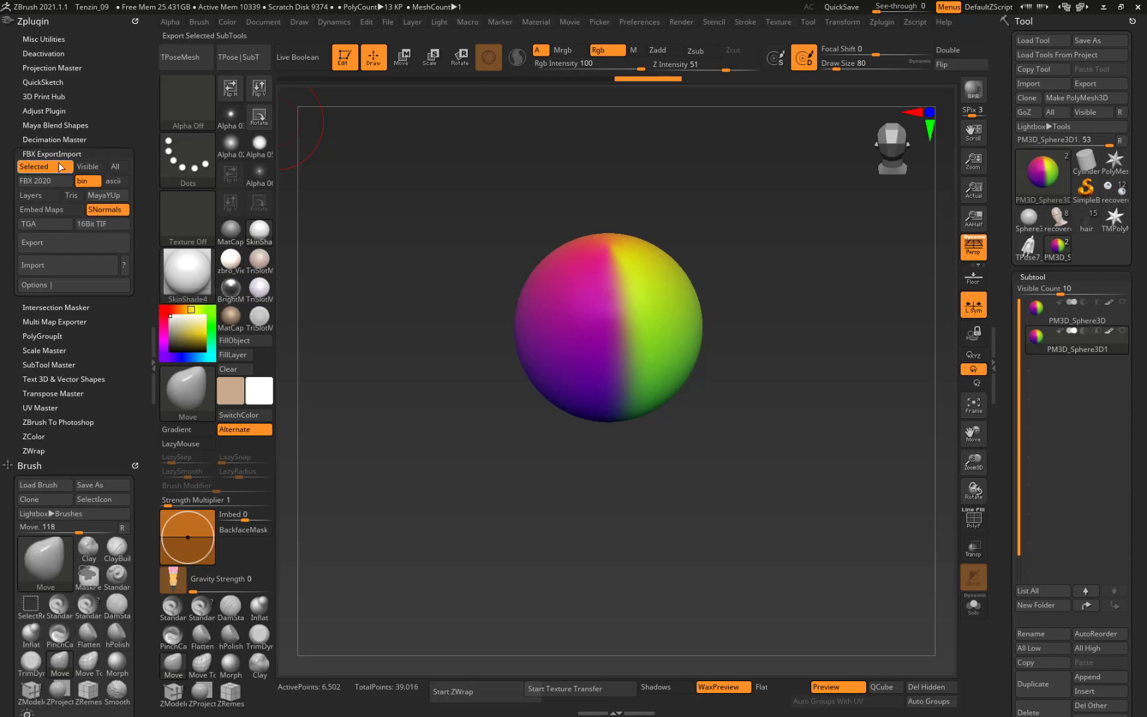
Export the selected subtool as TestVertColor.fbx, confirming replacement of the old file.
click(59, 241)
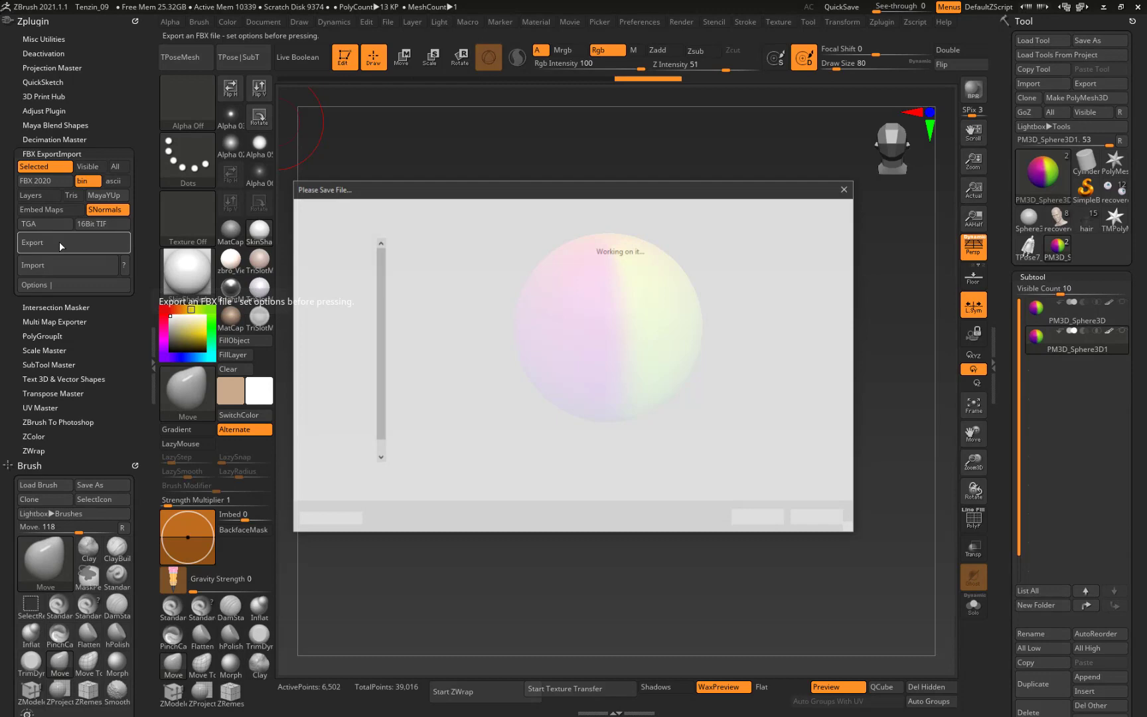
click(445, 292)
click(755, 517)
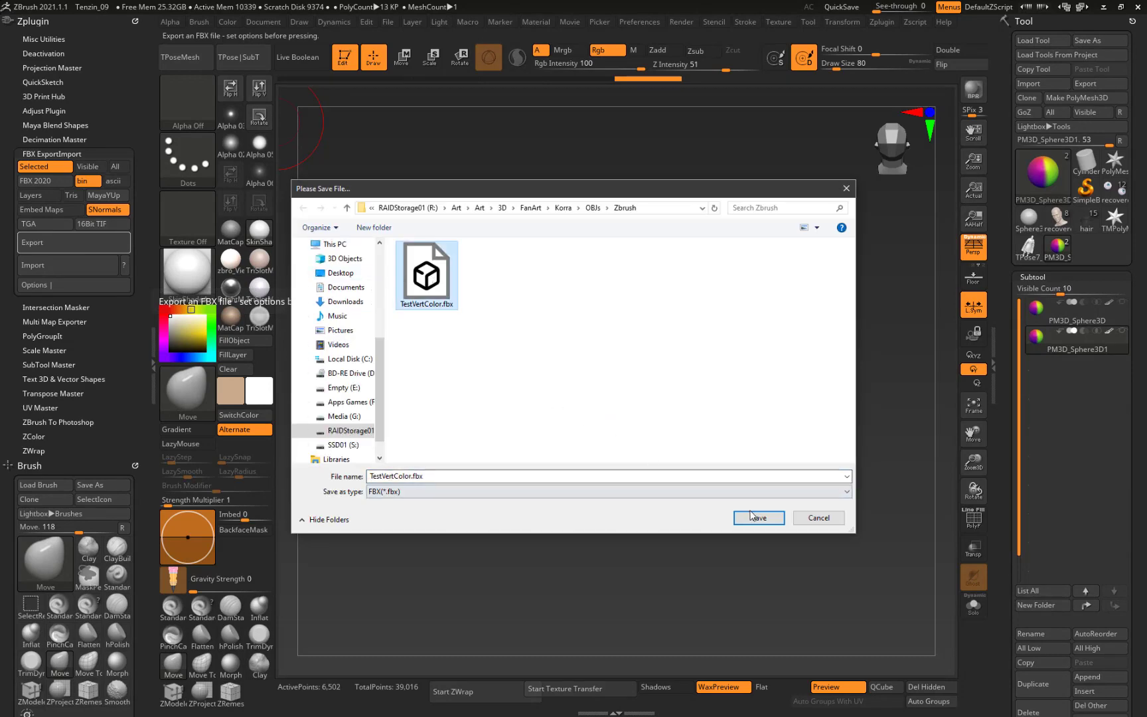
click(599, 356)
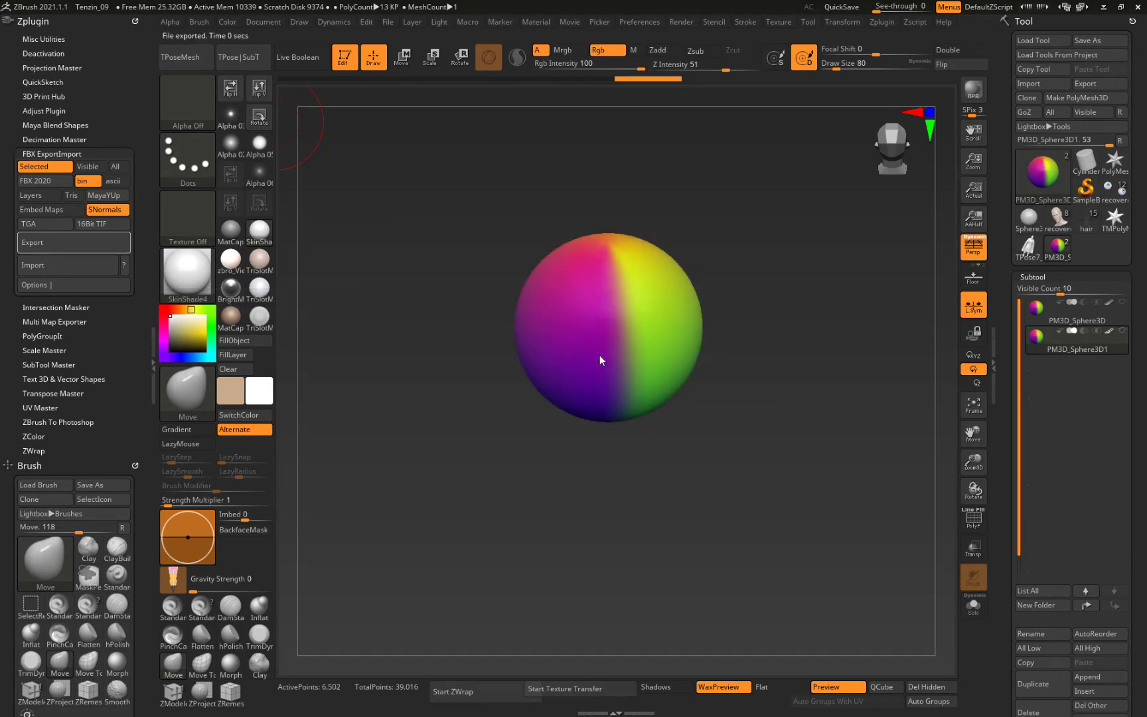
drag(791, 402, 848, 416)
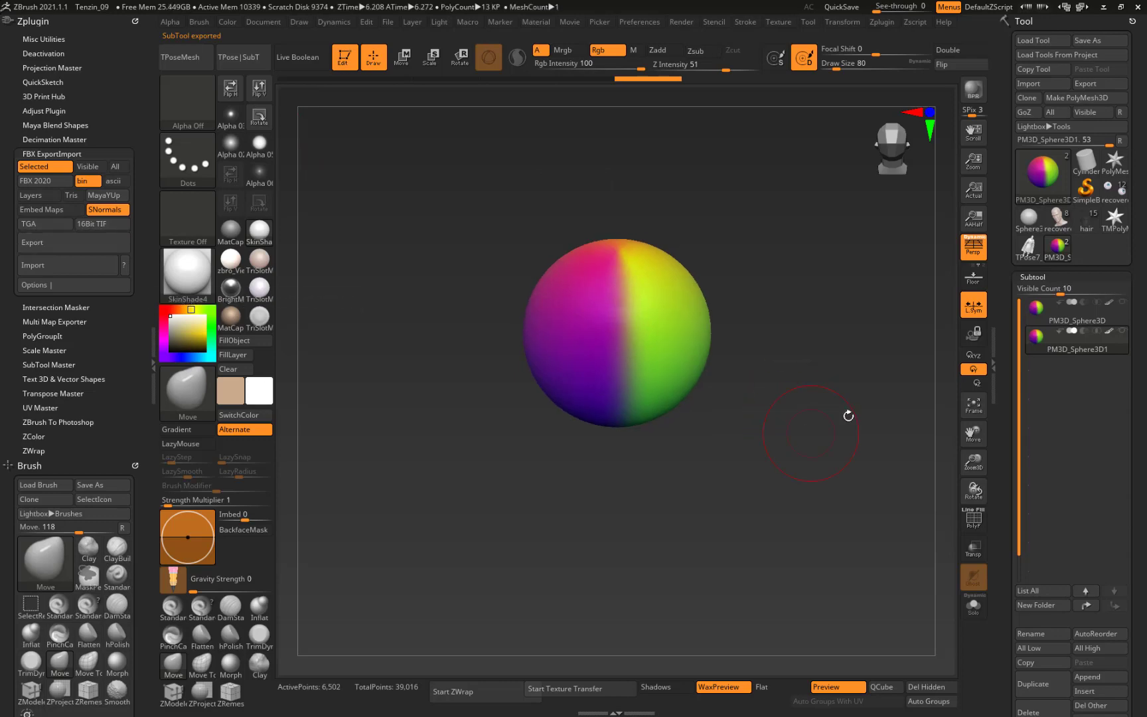
Switch from ZBrush to the open Blender window via the taskbar.
key(super)
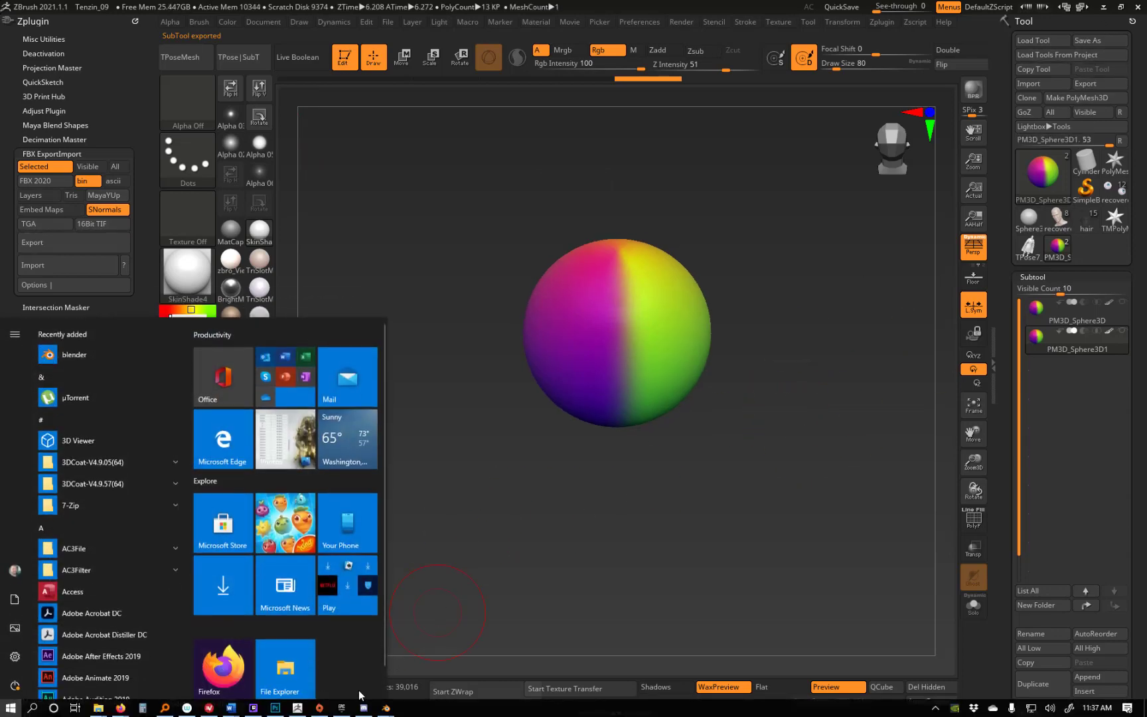
mouse_move(386, 707)
click(450, 654)
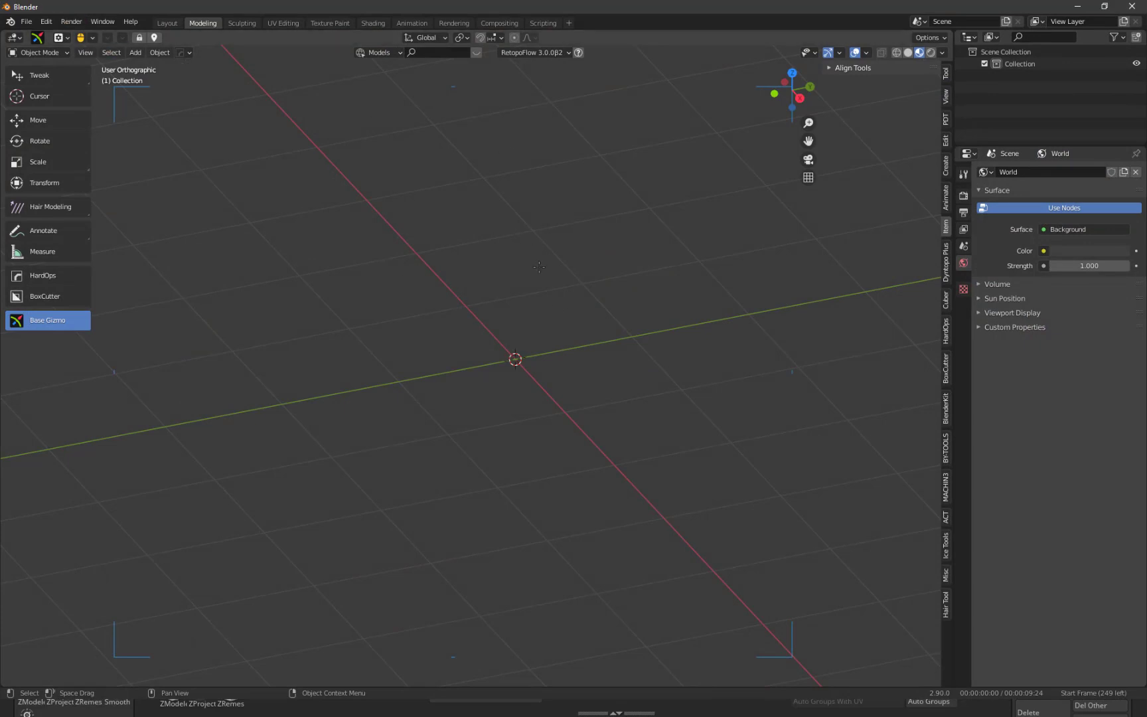
Import TestVertColor.fbx through File > Import > FBX (.fbx).
click(24, 22)
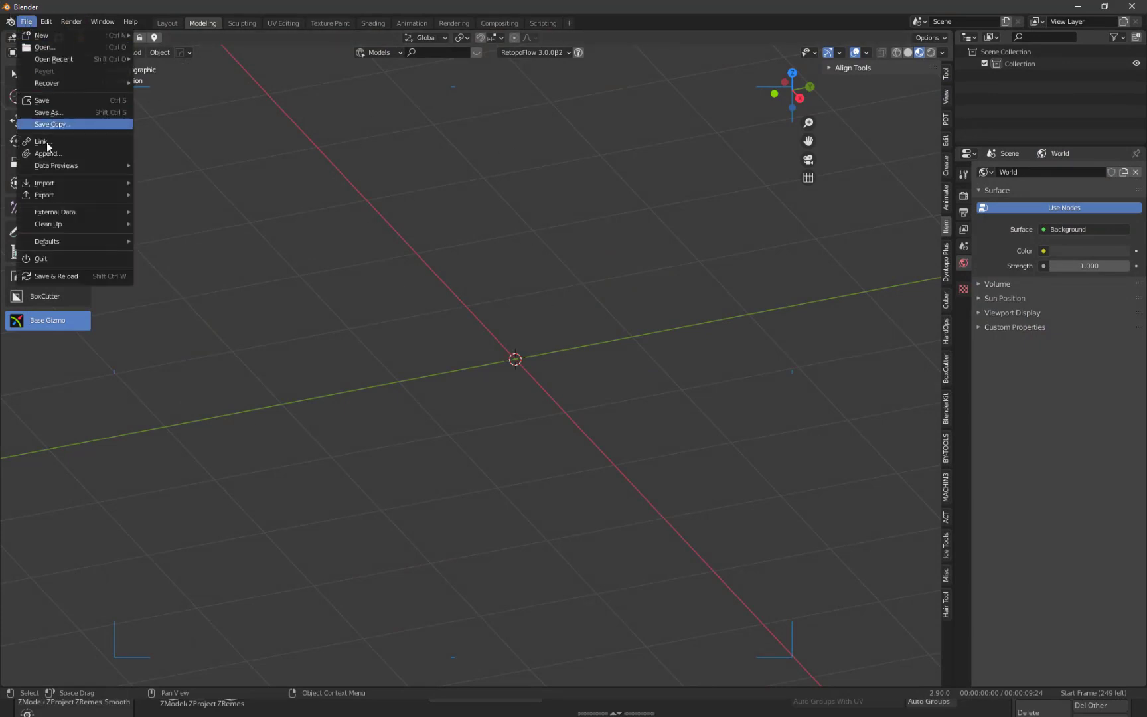
mouse_move(79, 186)
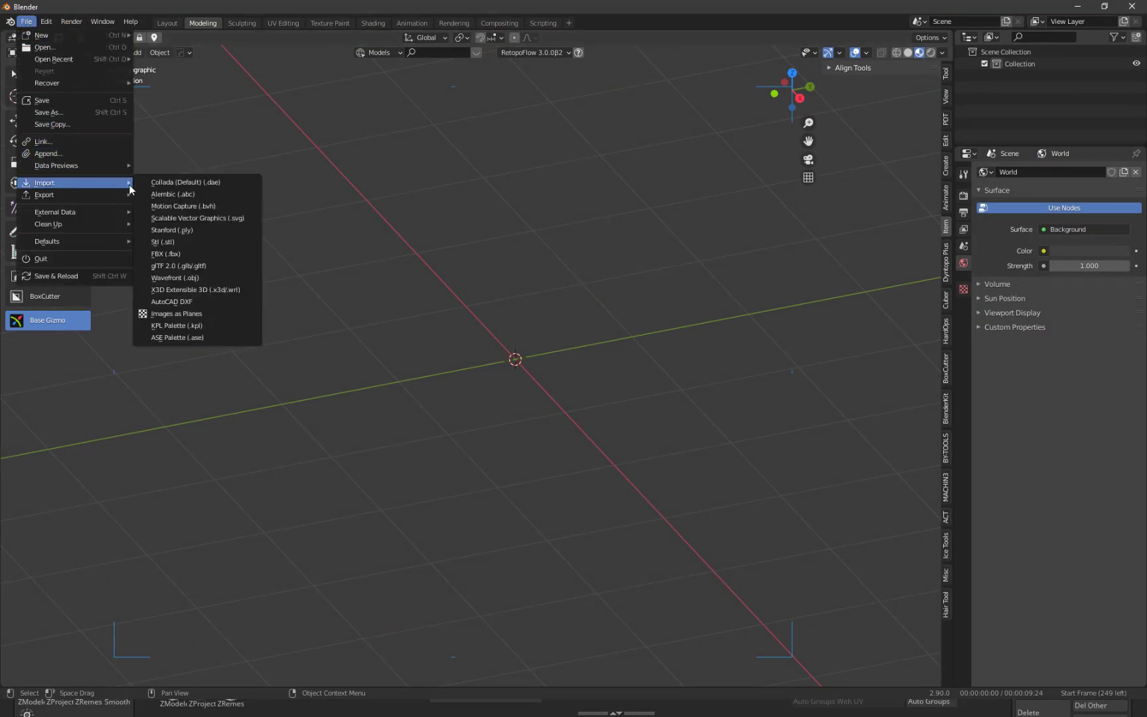
click(176, 252)
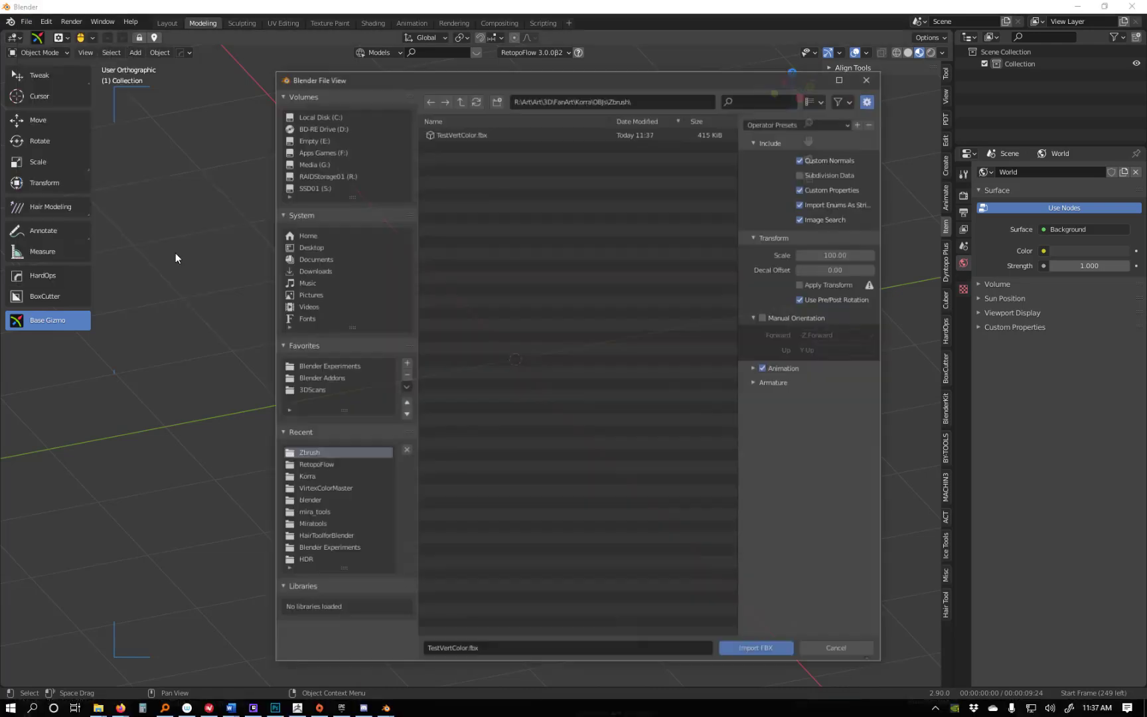
click(462, 133)
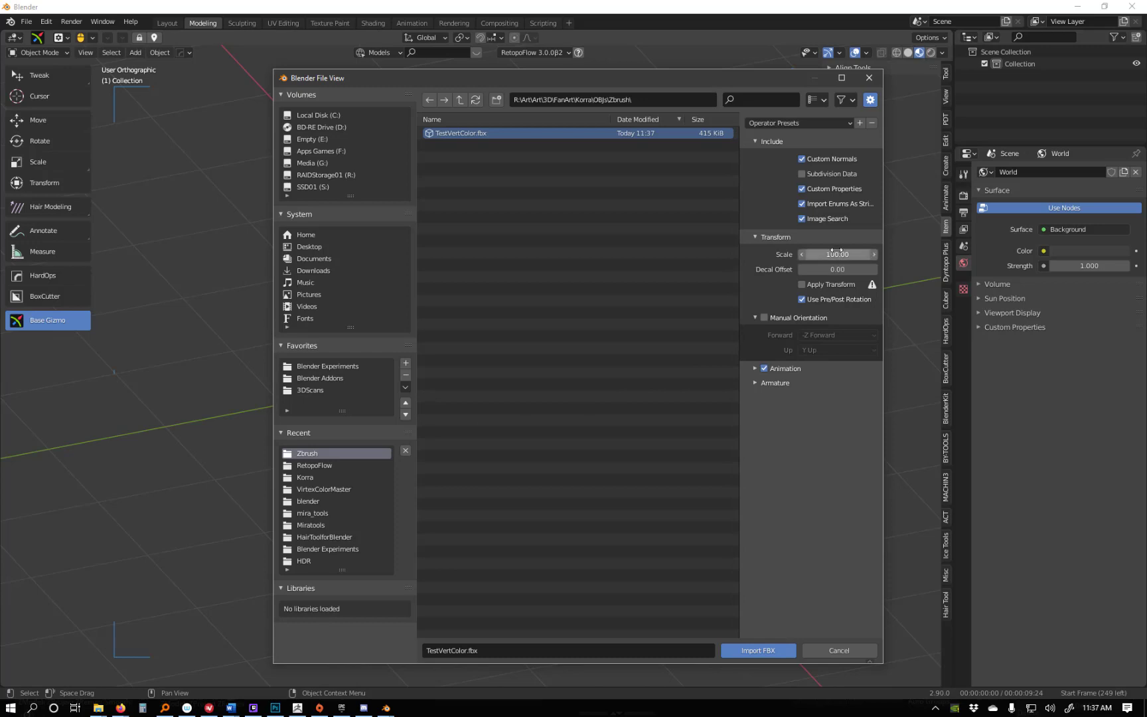
click(756, 649)
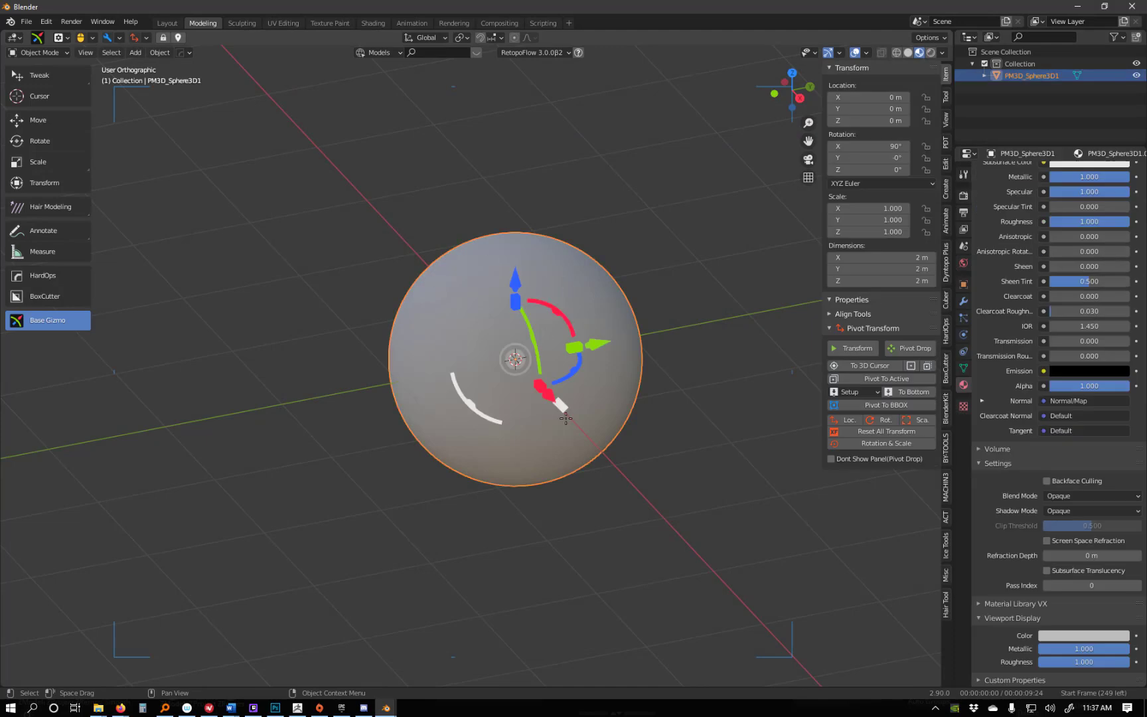
Use Solid shading with MatCap lighting and Vertex colour after comparing Studio and Flat.
middle_drag(340, 518, 453, 358)
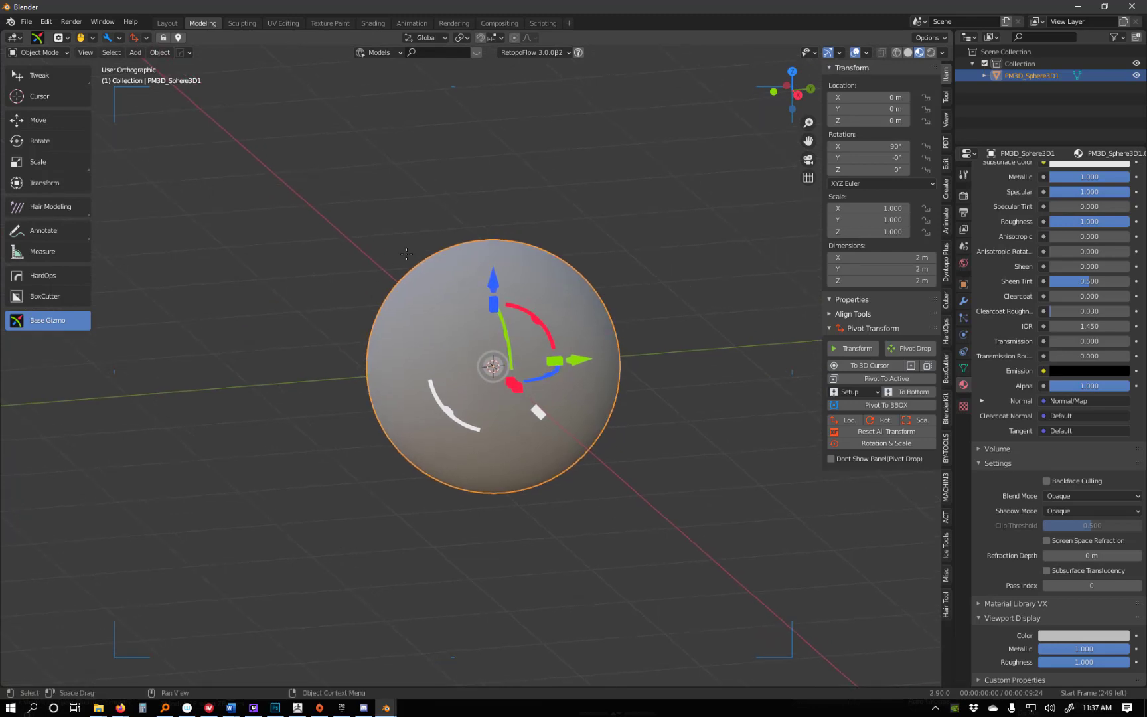
click(909, 53)
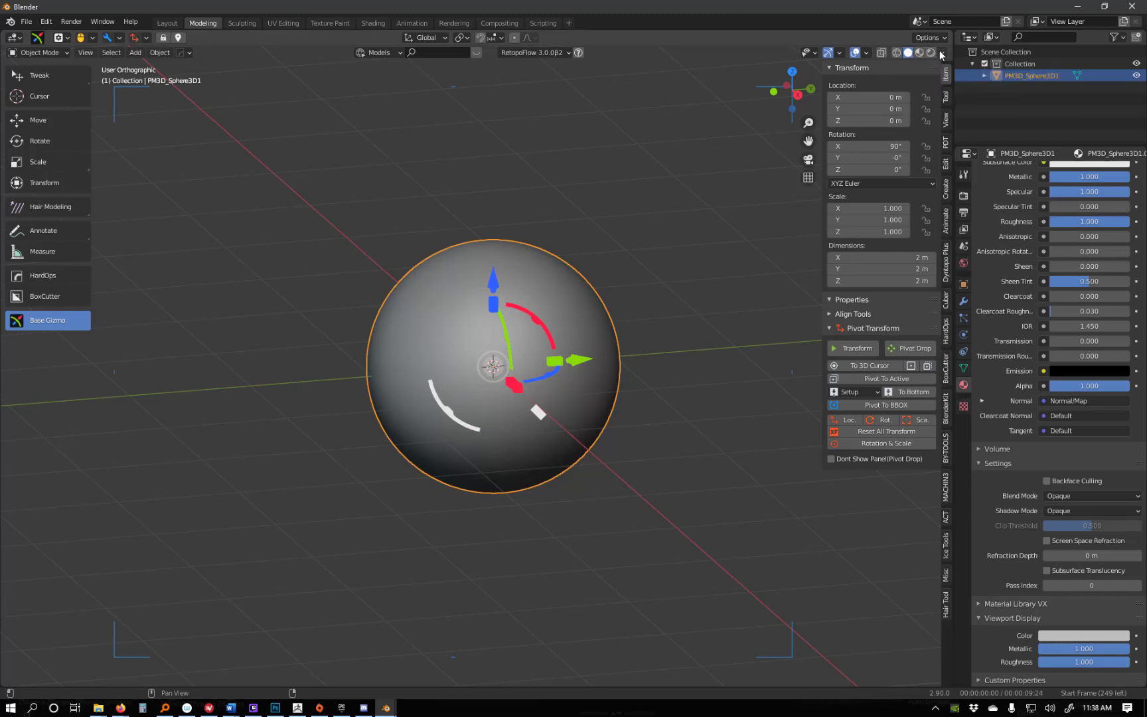
click(941, 53)
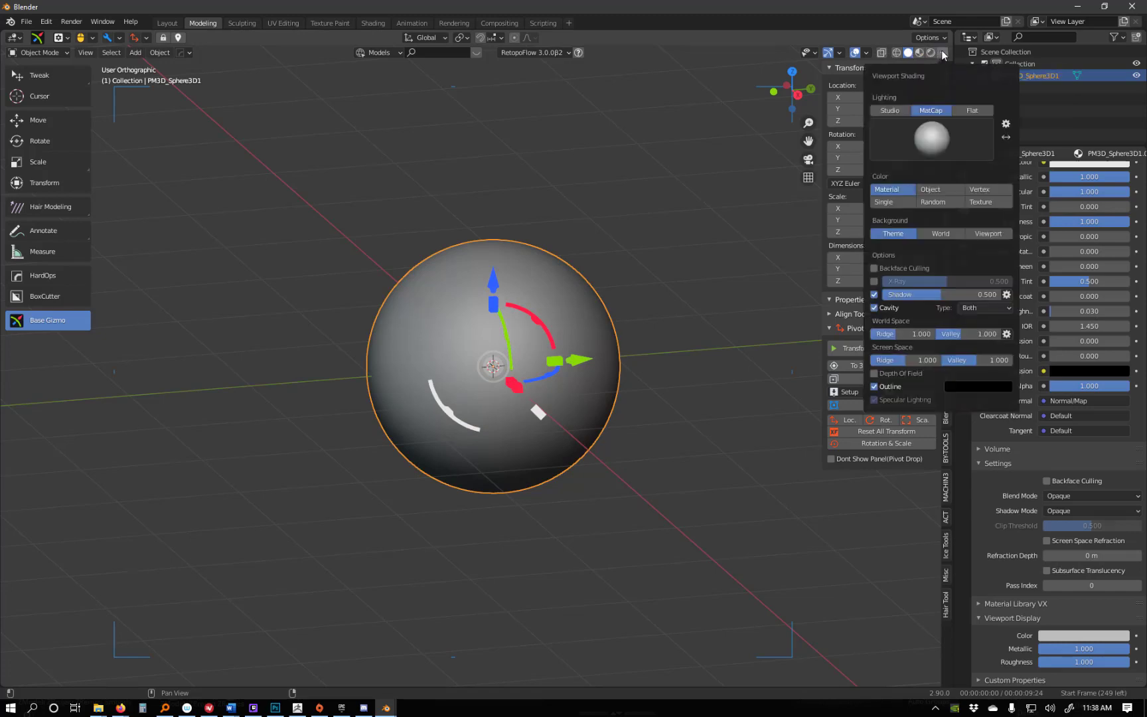
click(898, 110)
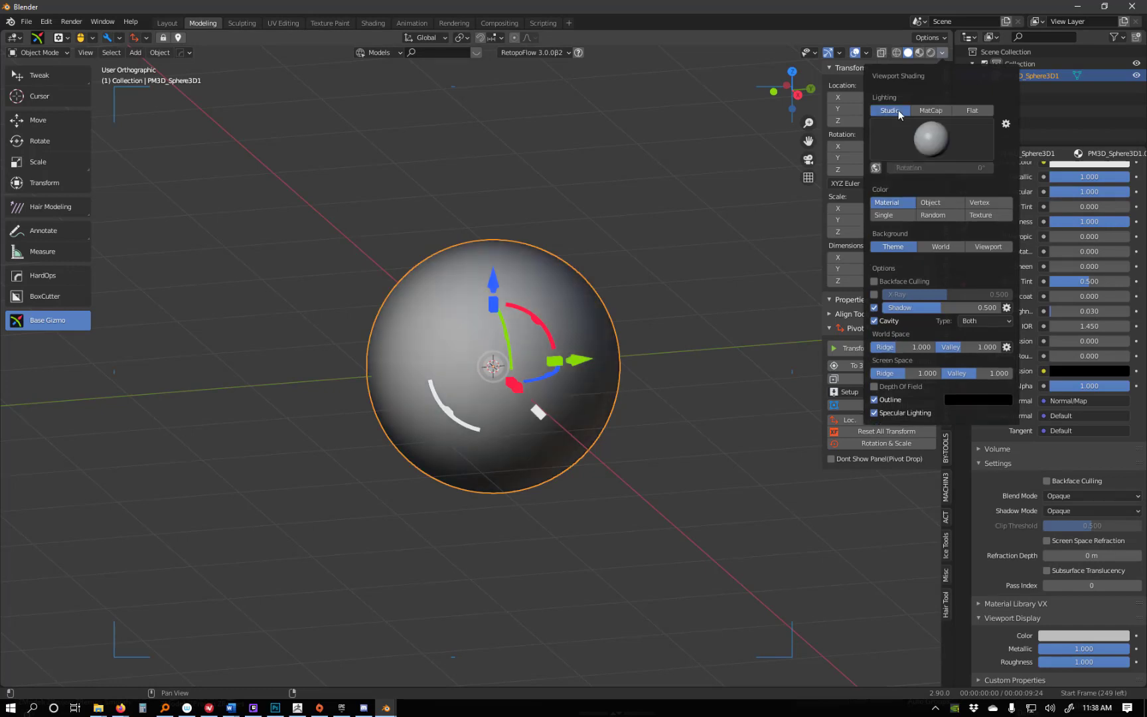
click(932, 111)
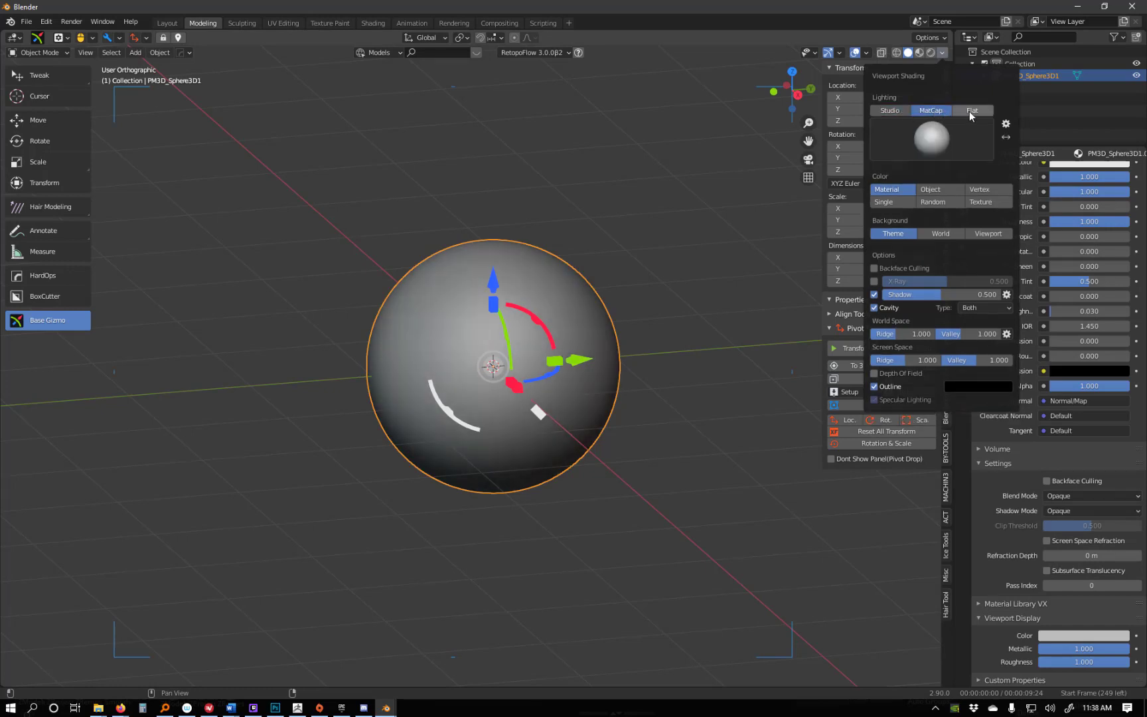
click(968, 110)
click(938, 110)
click(978, 191)
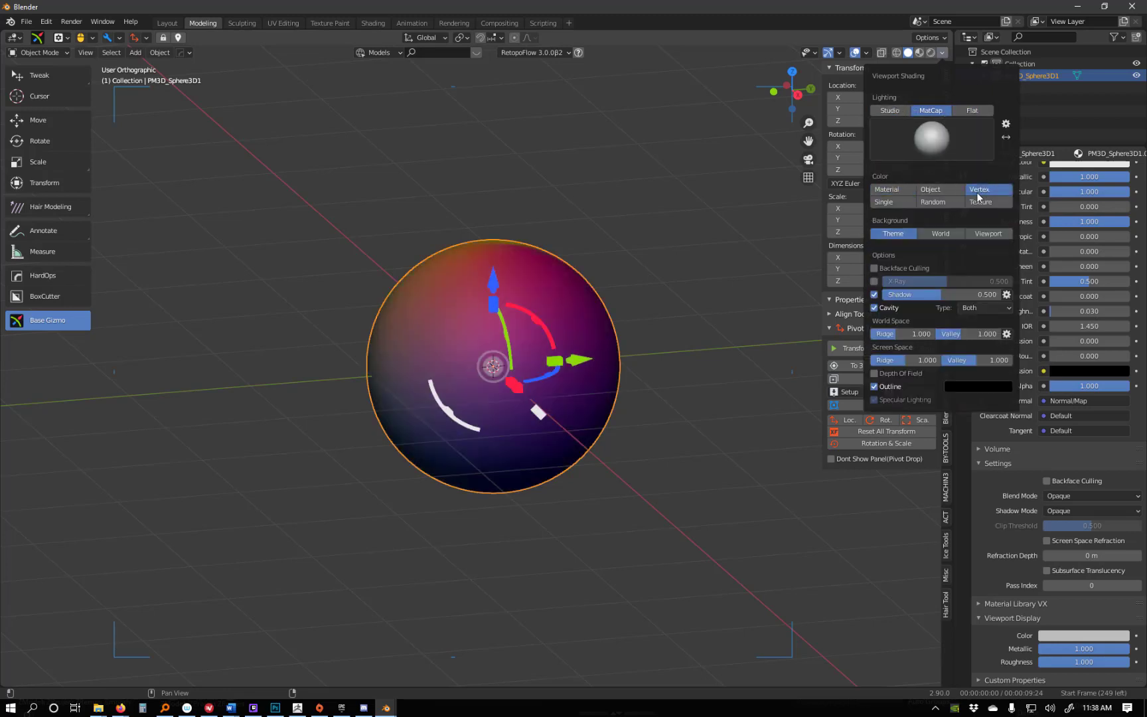
middle_drag(663, 312, 511, 346)
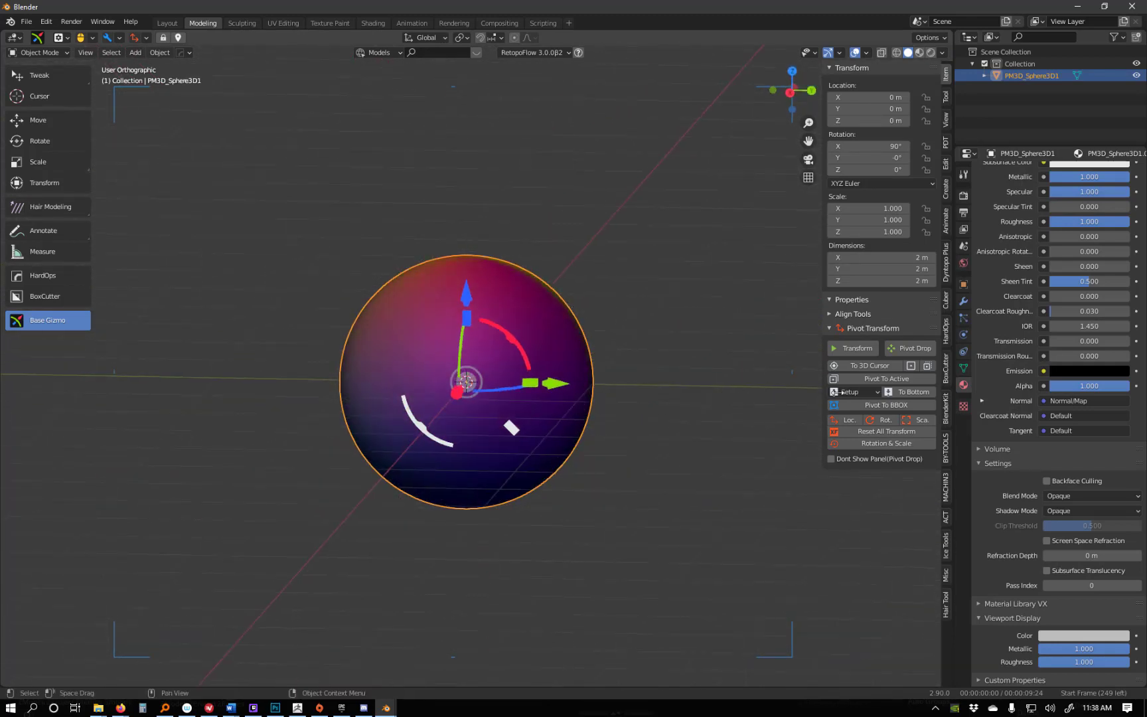
Expand Vertex Colors in Object Data properties to reveal the single Col layer.
click(965, 369)
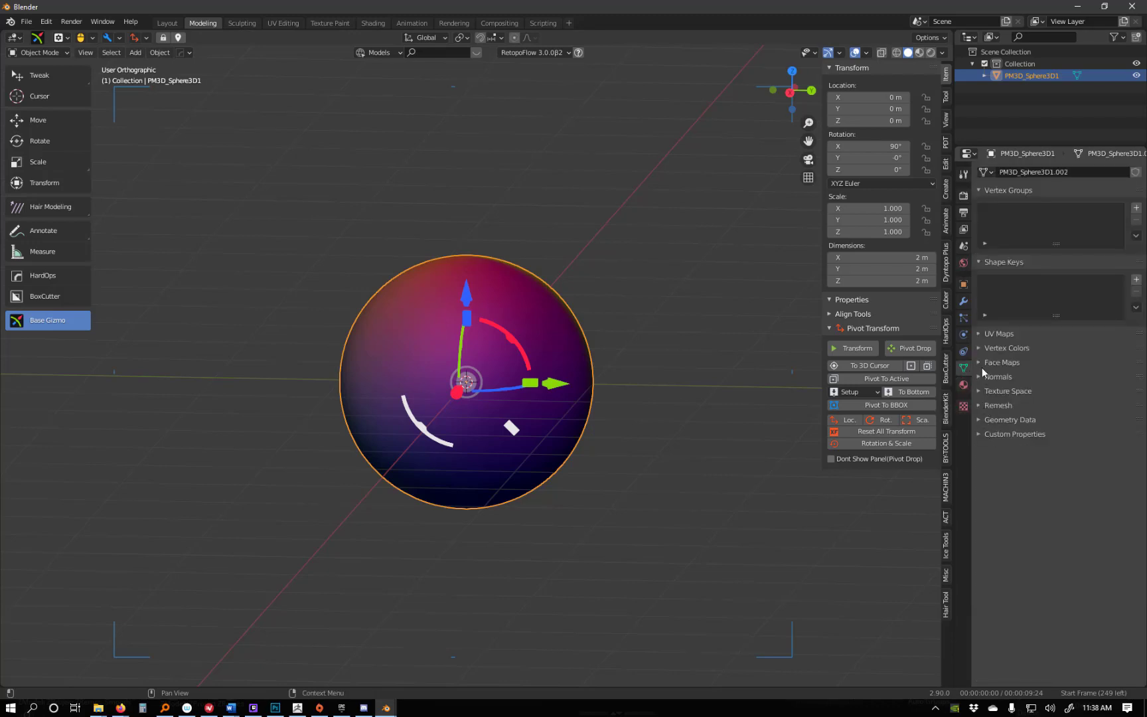
click(981, 349)
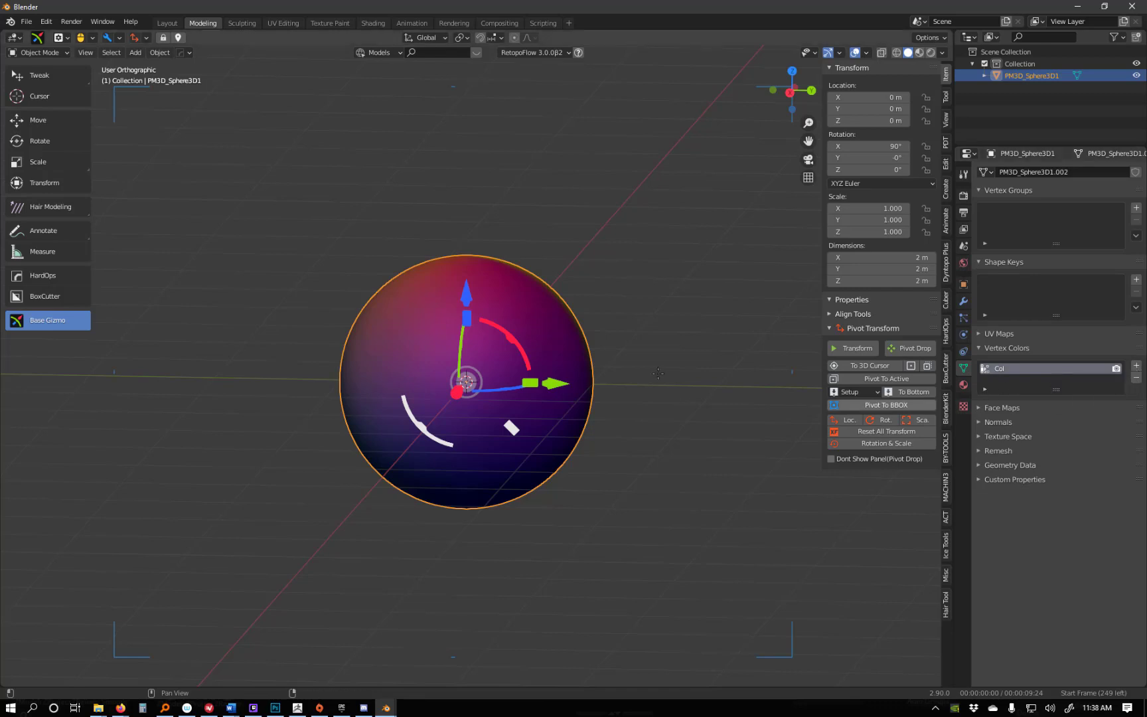
click(55, 51)
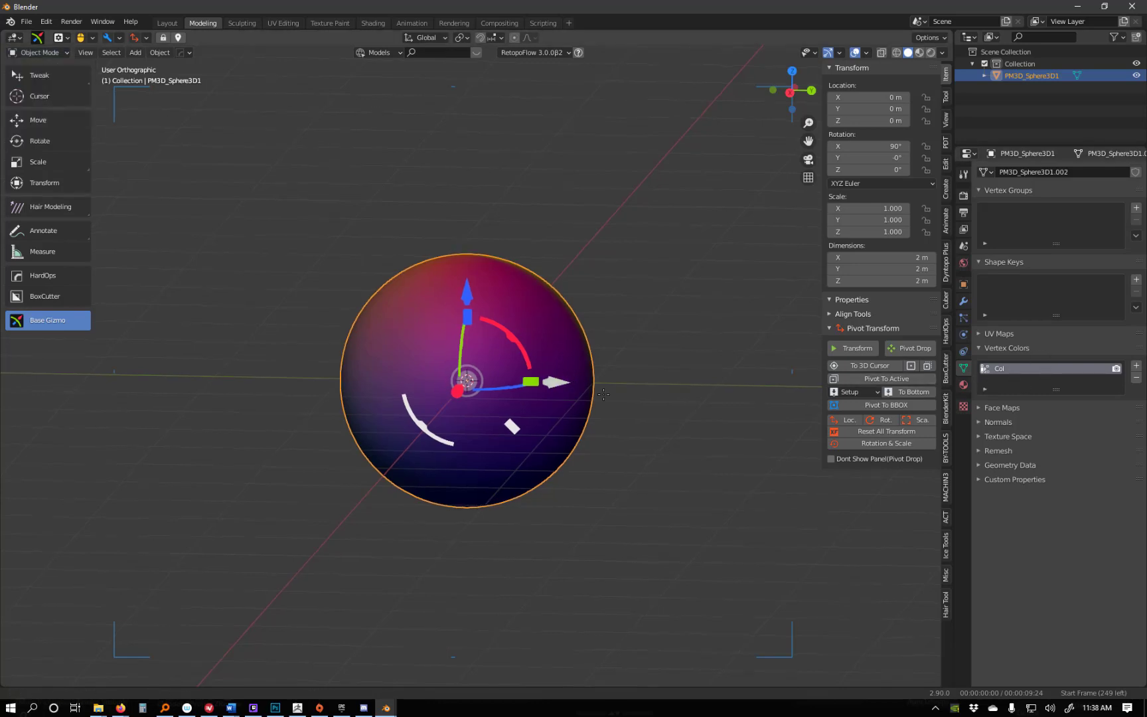
middle_drag(603, 394, 505, 436)
shift+middle_drag(504, 291, 539, 291)
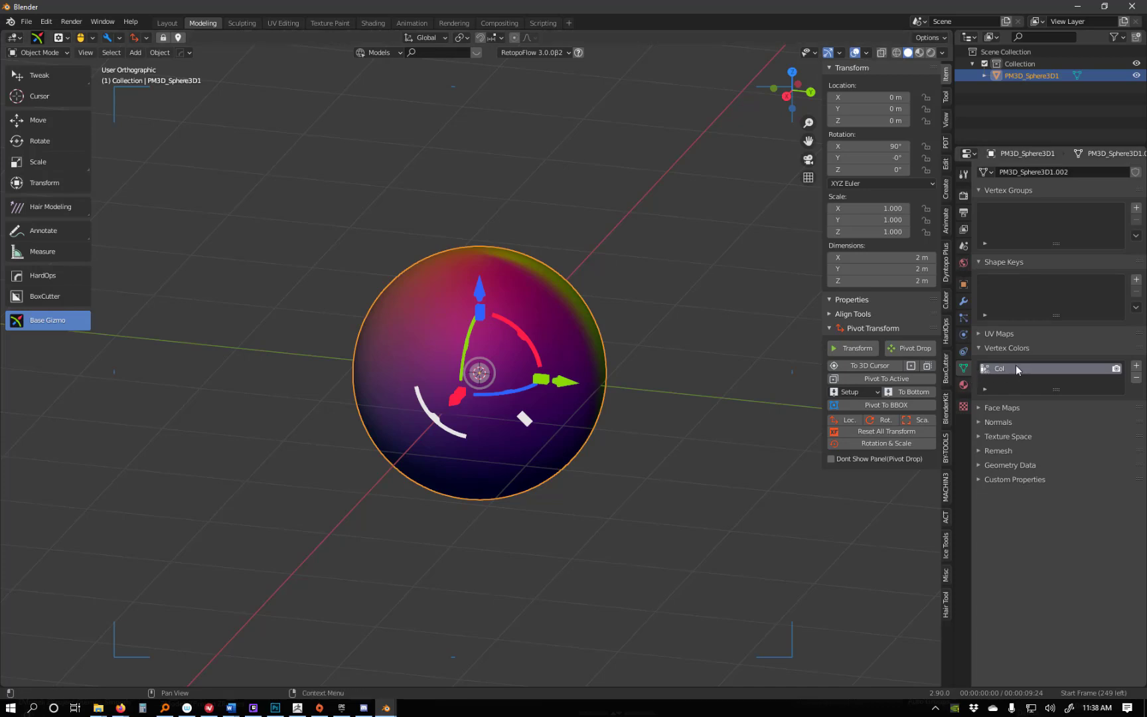
Preview Material and Rendered shading, then set Solid view Color back to Material.
click(921, 54)
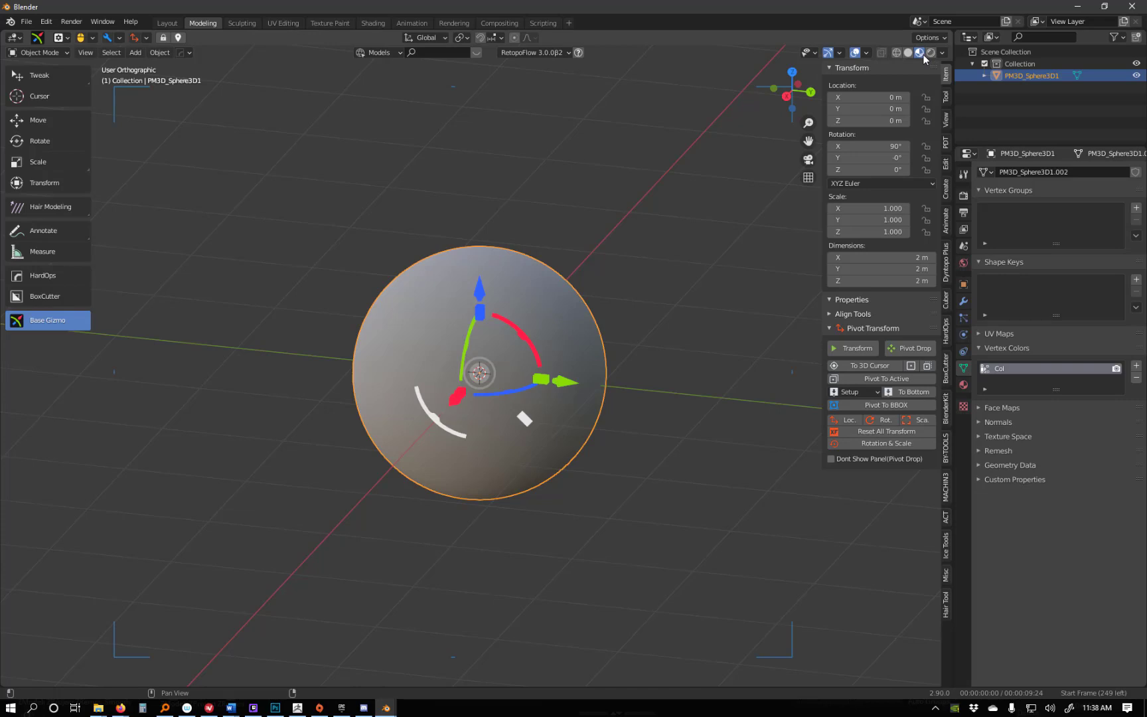
click(941, 53)
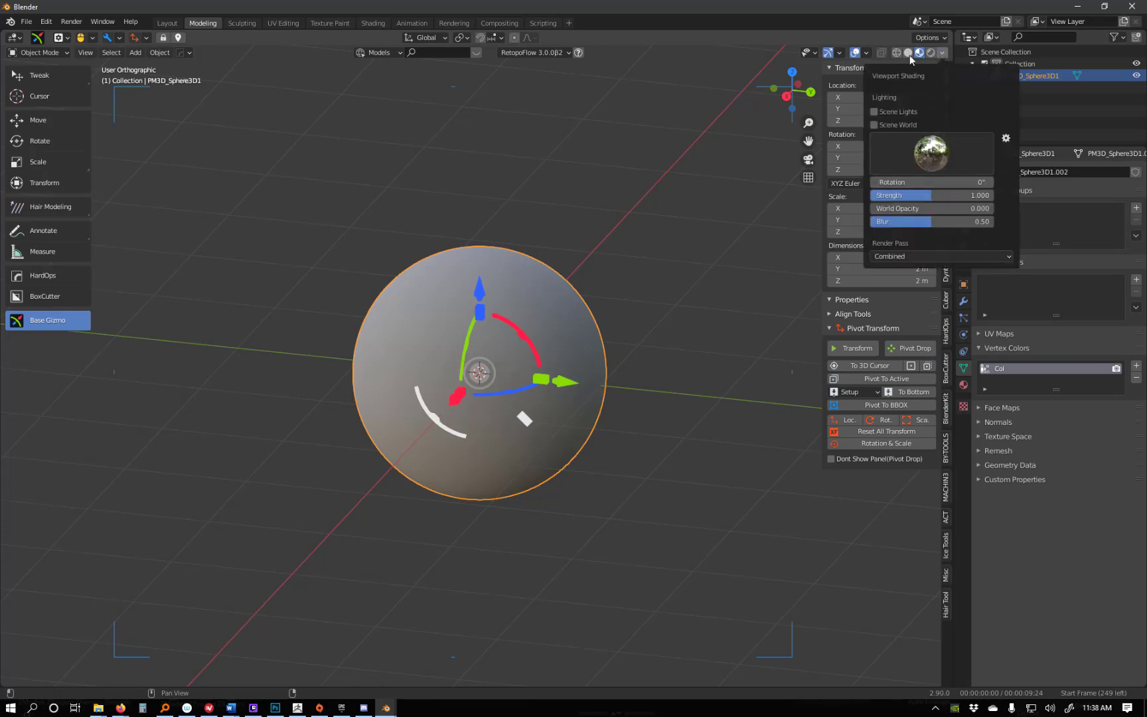
click(941, 53)
click(908, 53)
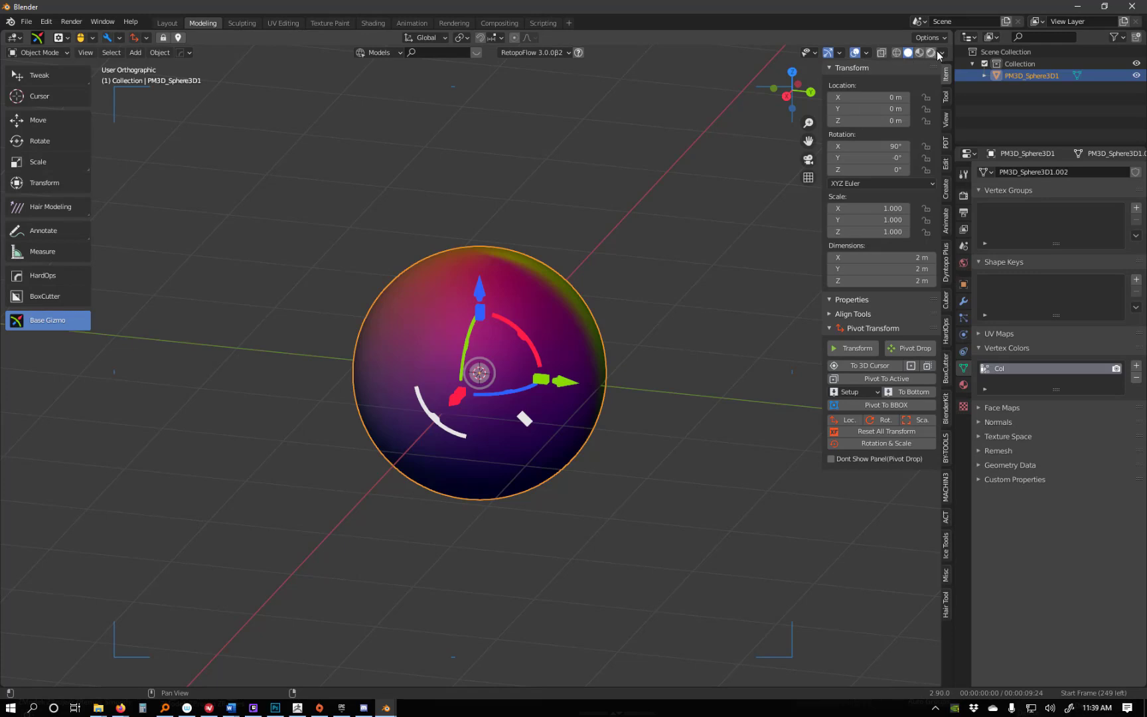
click(933, 52)
click(941, 52)
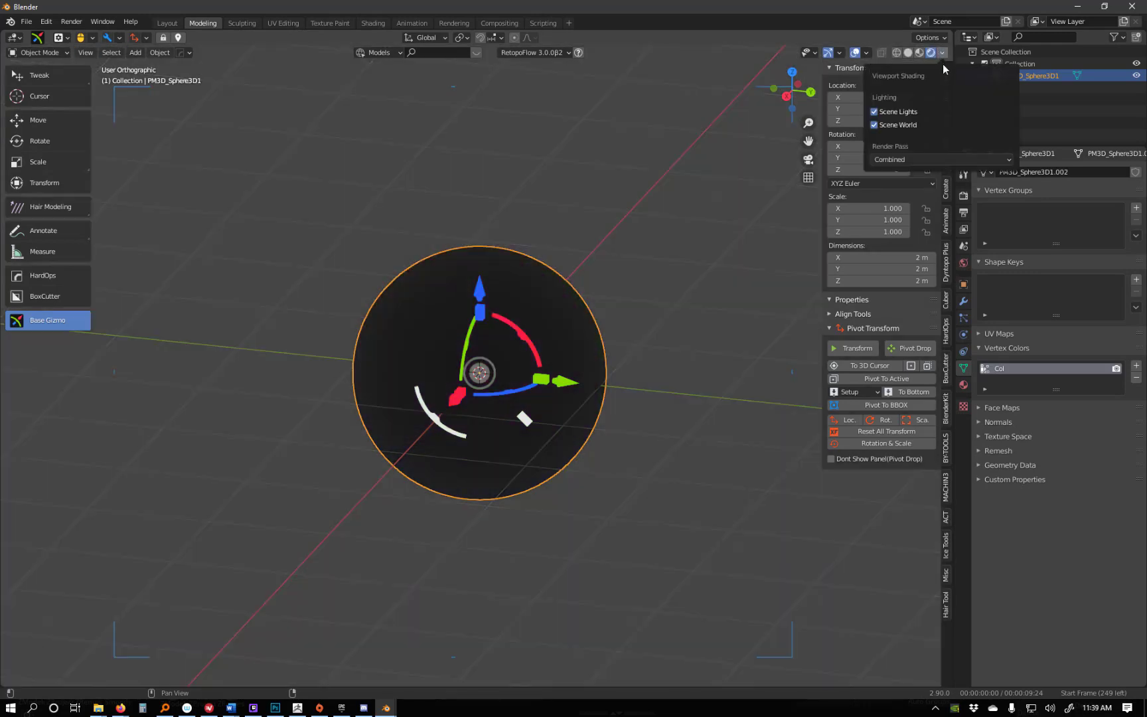
click(907, 53)
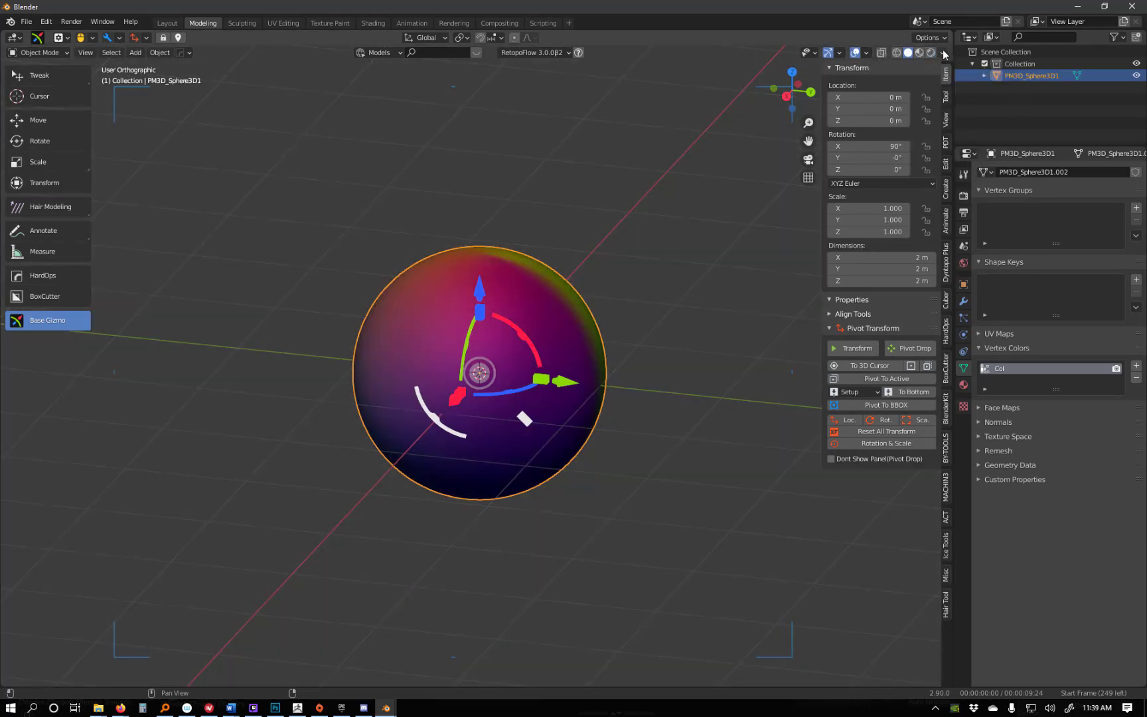
click(942, 52)
click(910, 189)
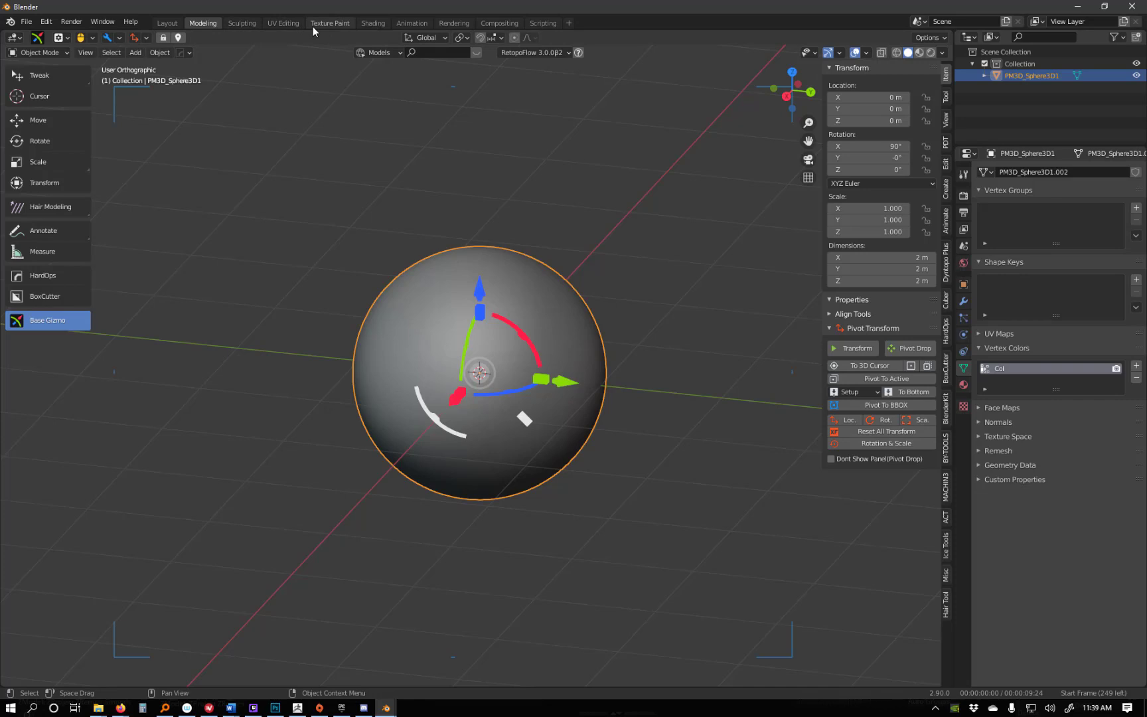
Switch to the Shading workspace for node editing.
click(281, 26)
click(383, 21)
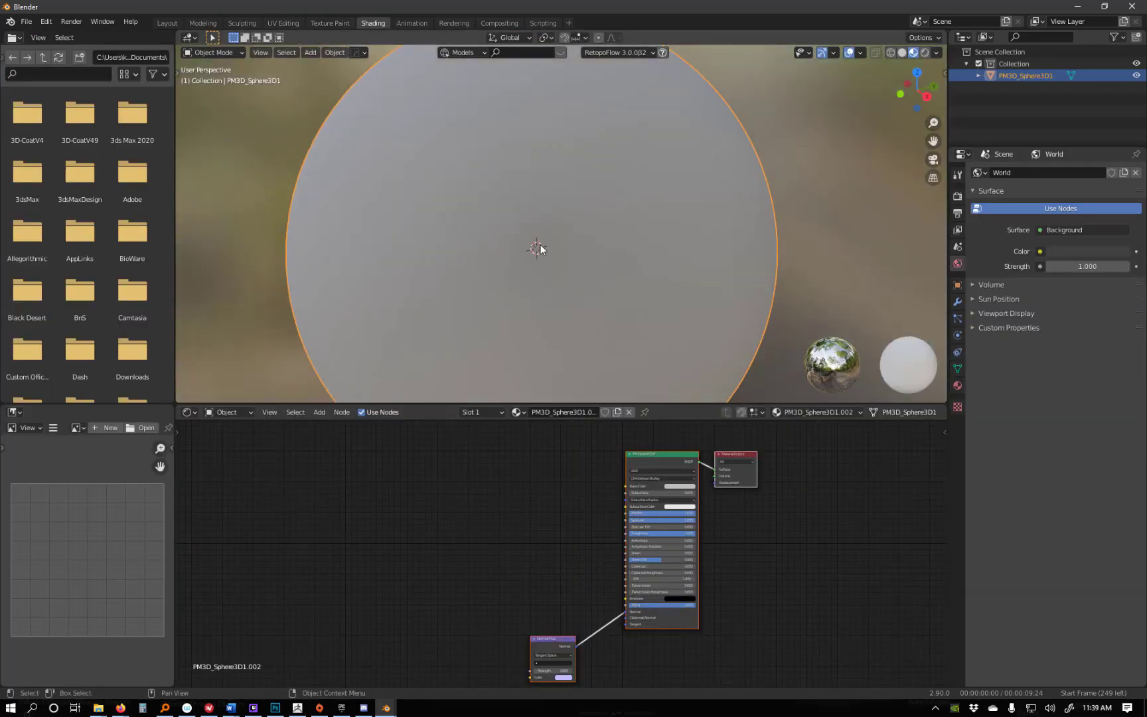
scroll(541, 244, down, 5)
scroll(594, 301, down, 2)
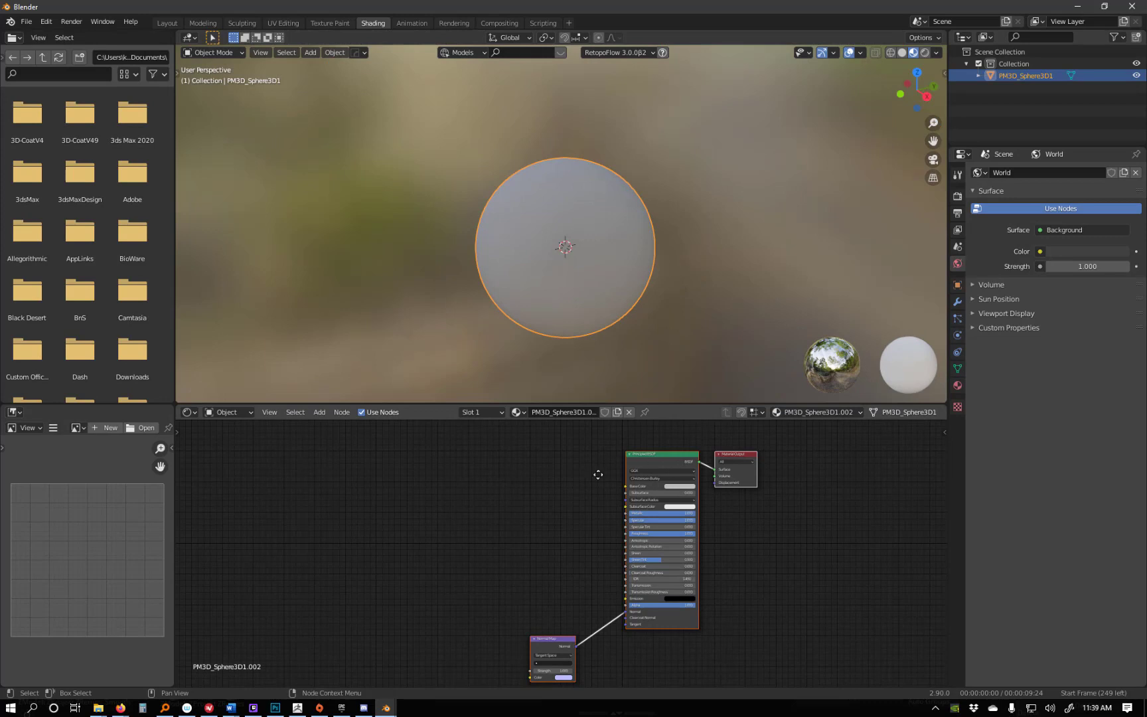
scroll(598, 475, up, 3)
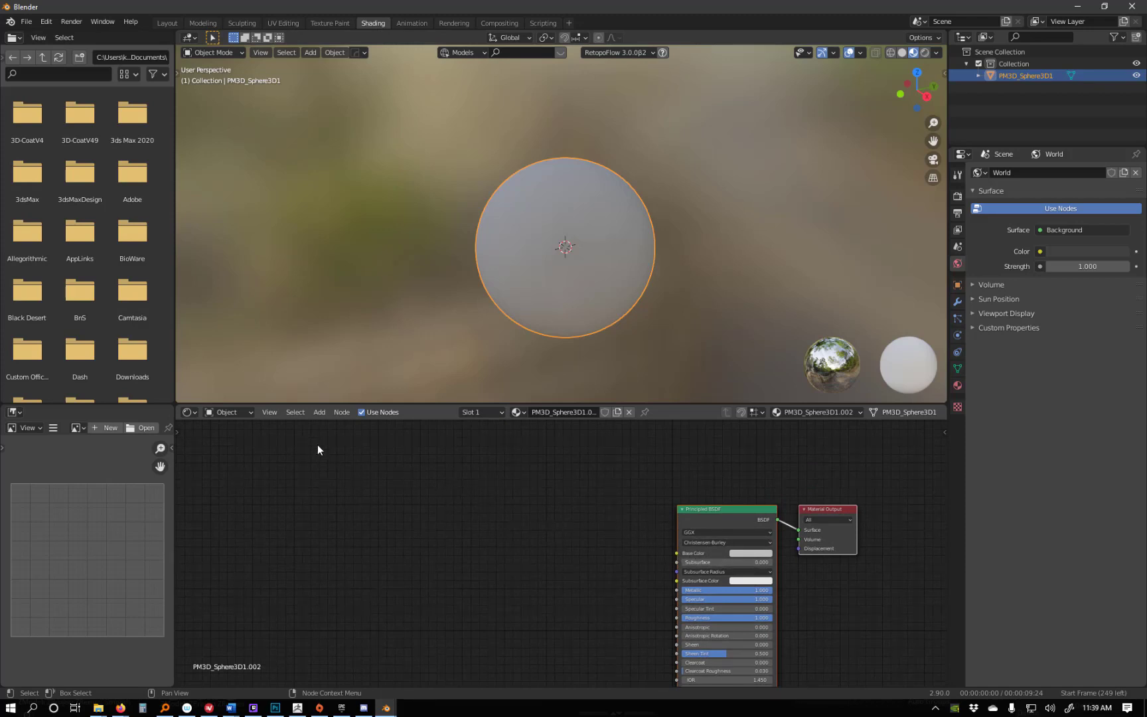
Add a Col Attribute node and connect its Color to Principled BSDF Base Color.
key(F3)
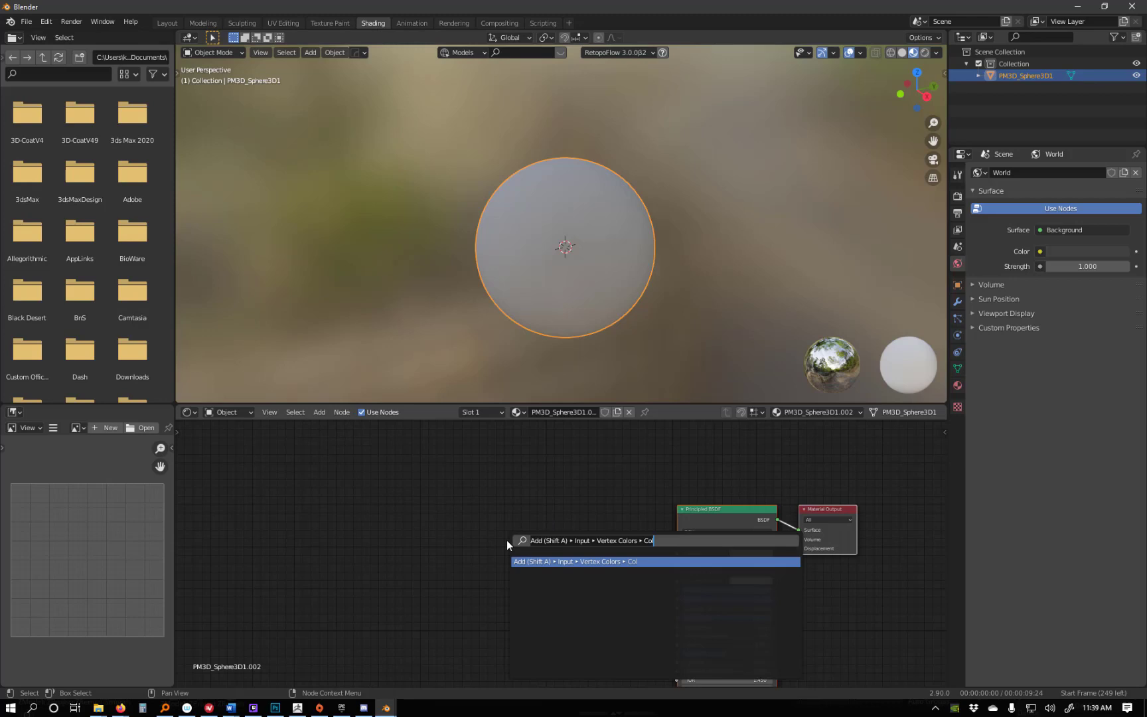
text(vertex)
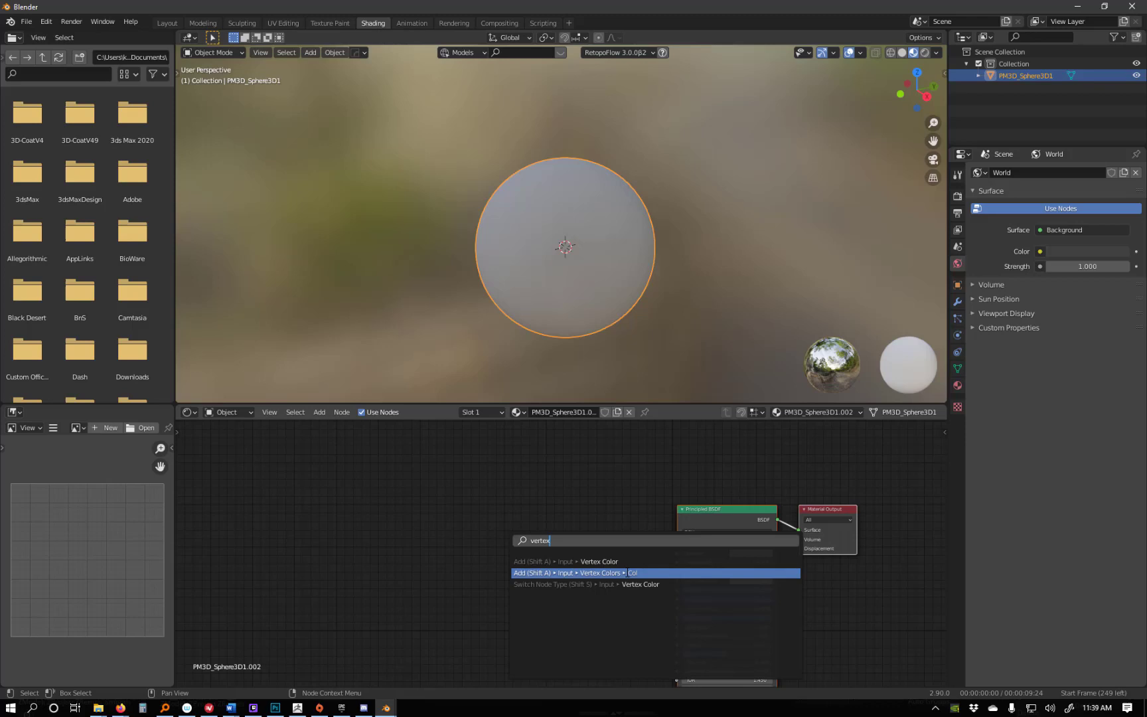
click(629, 573)
click(509, 521)
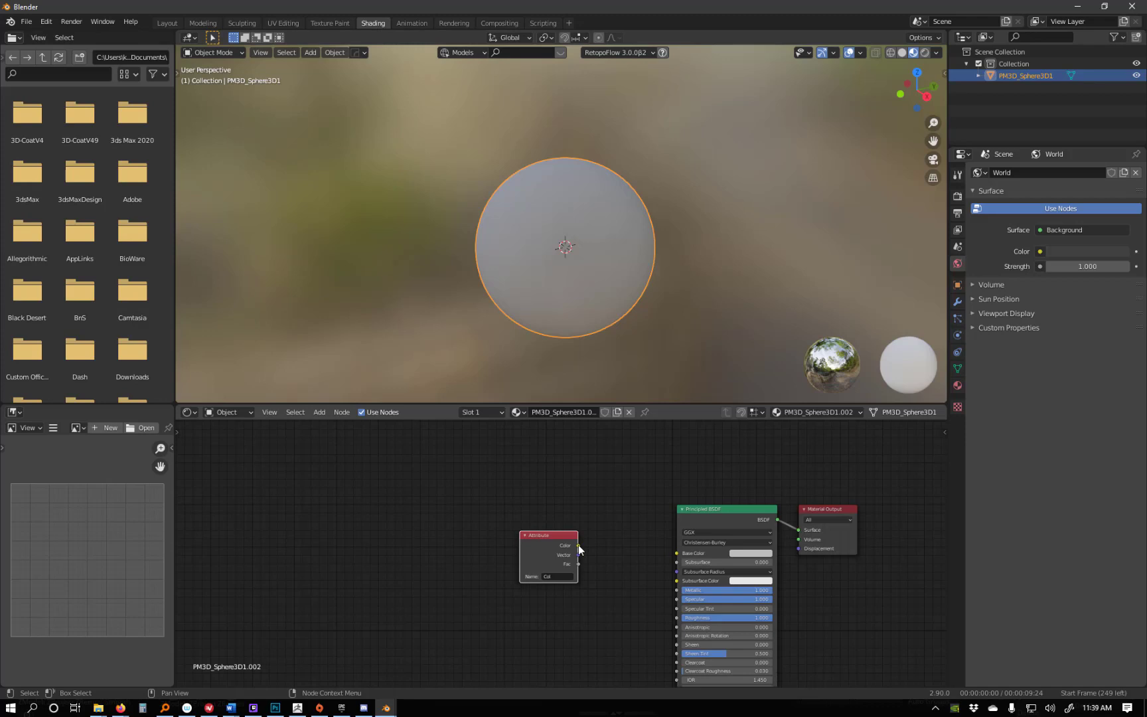
click(601, 556)
drag(578, 547, 676, 554)
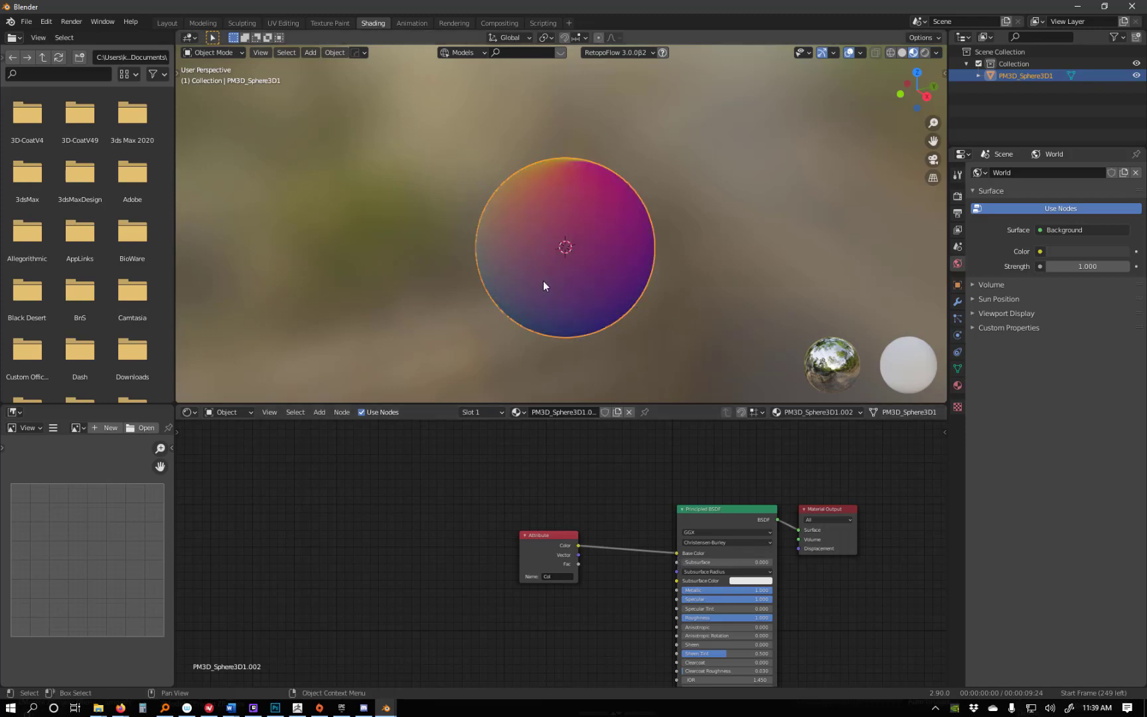
middle_drag(571, 286, 458, 280)
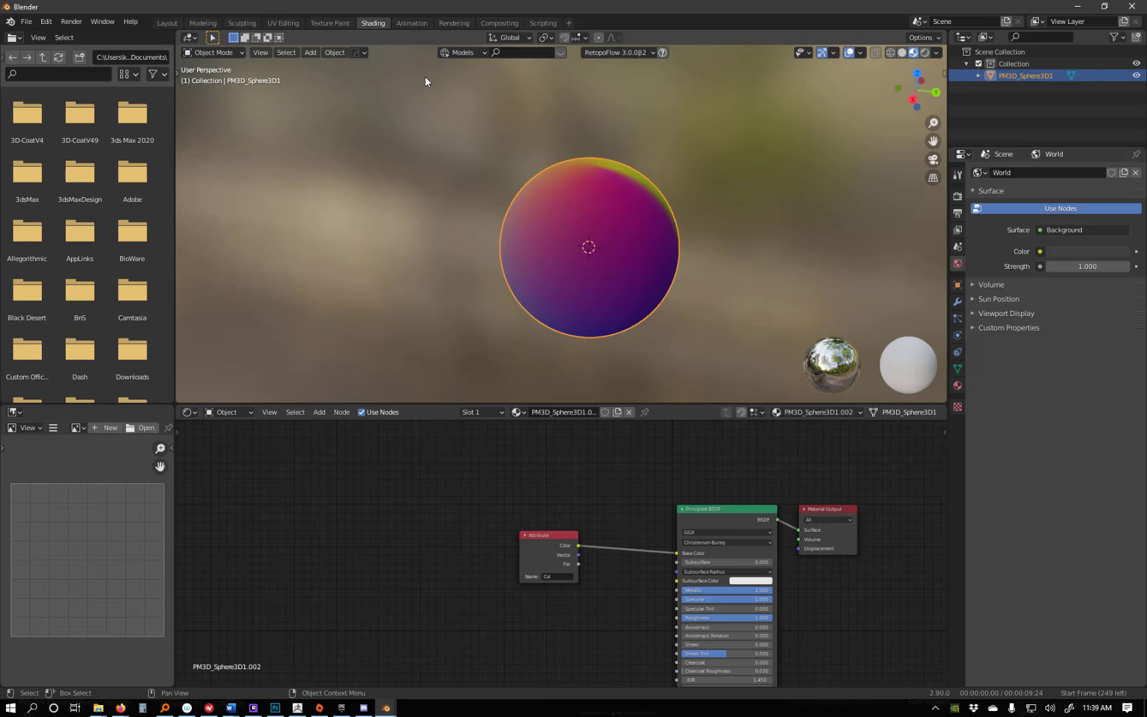
Switch to the Modeling workspace and return to Object Mode.
click(209, 23)
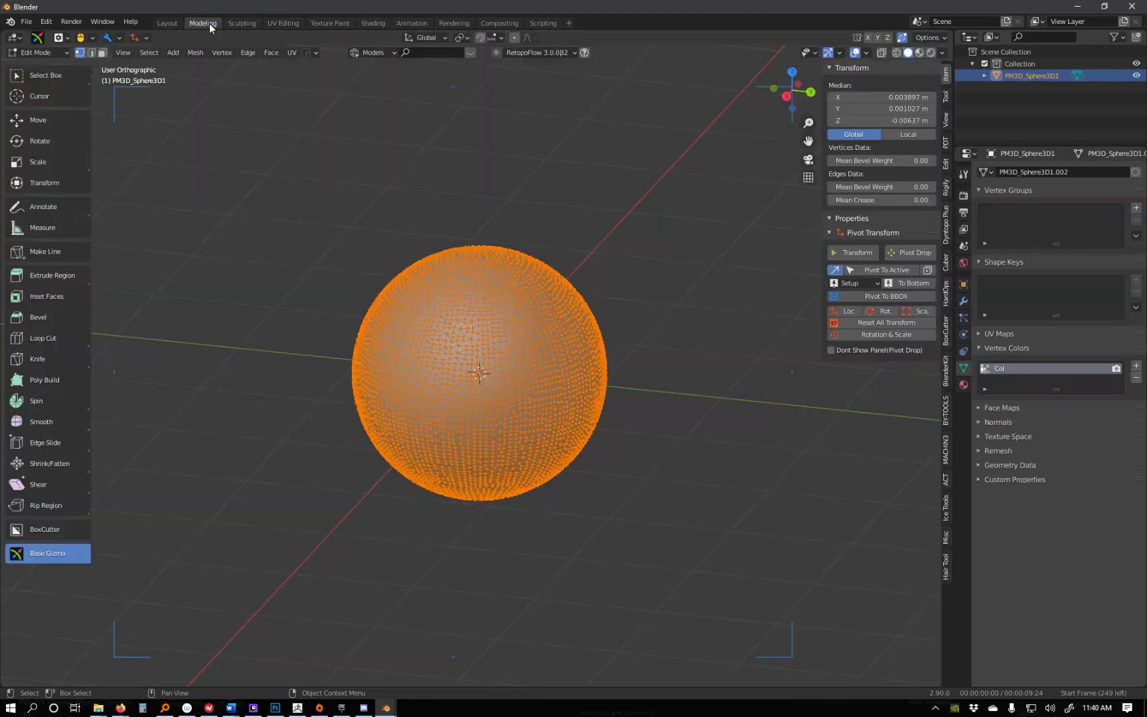
click(27, 74)
key(Tab)
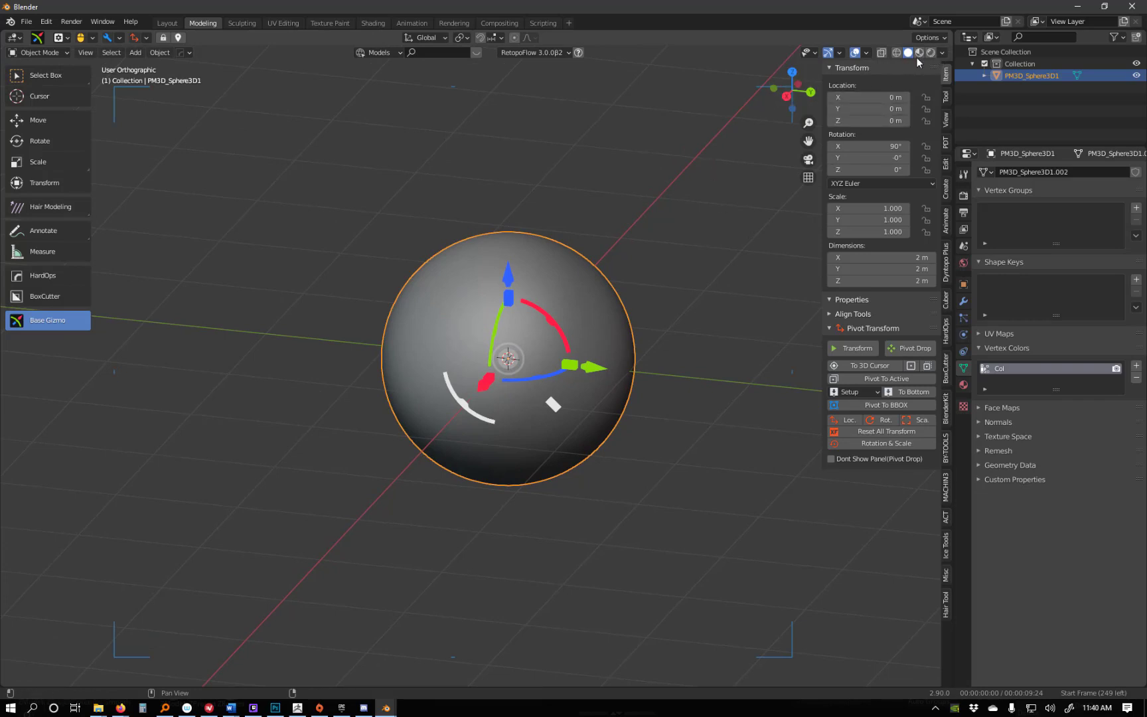
Try Studio lighting with Object, Random and Texture colours, then switch to Rendered shading.
click(943, 53)
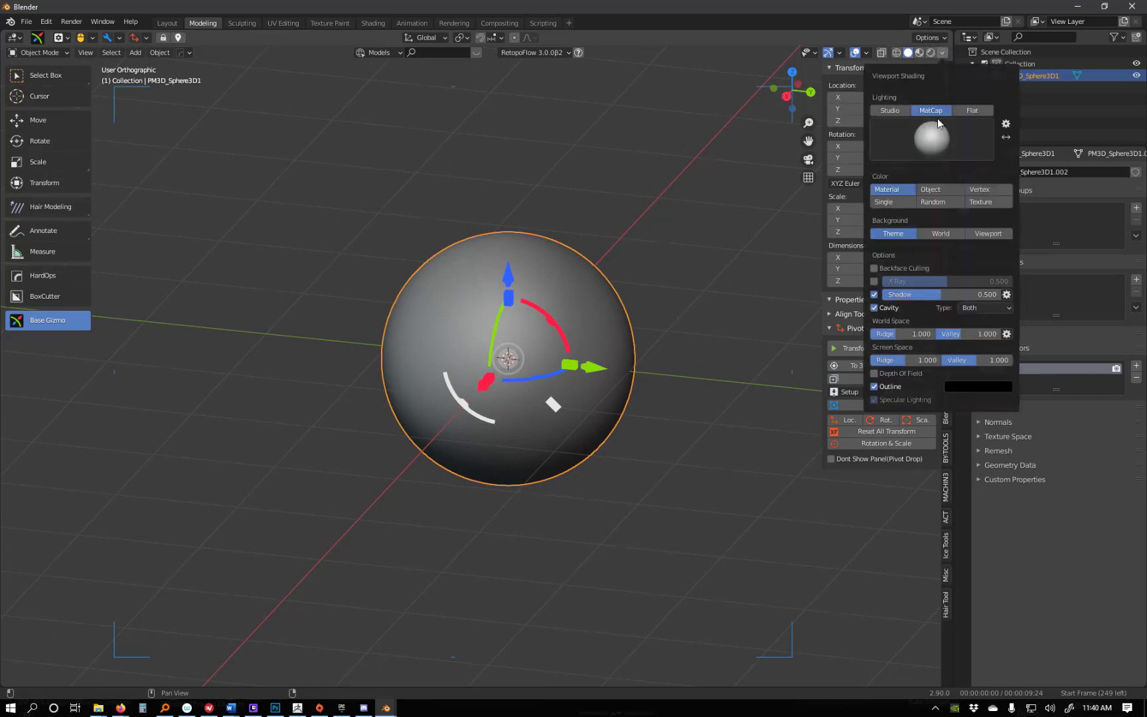
click(899, 111)
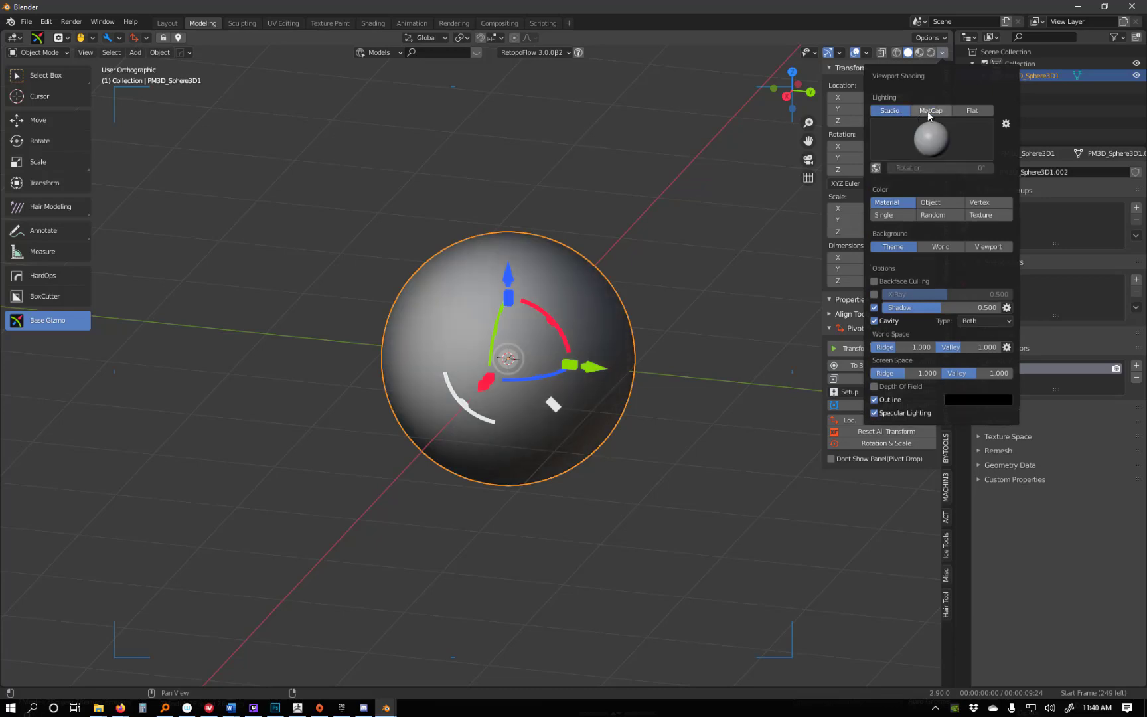
click(930, 203)
click(933, 215)
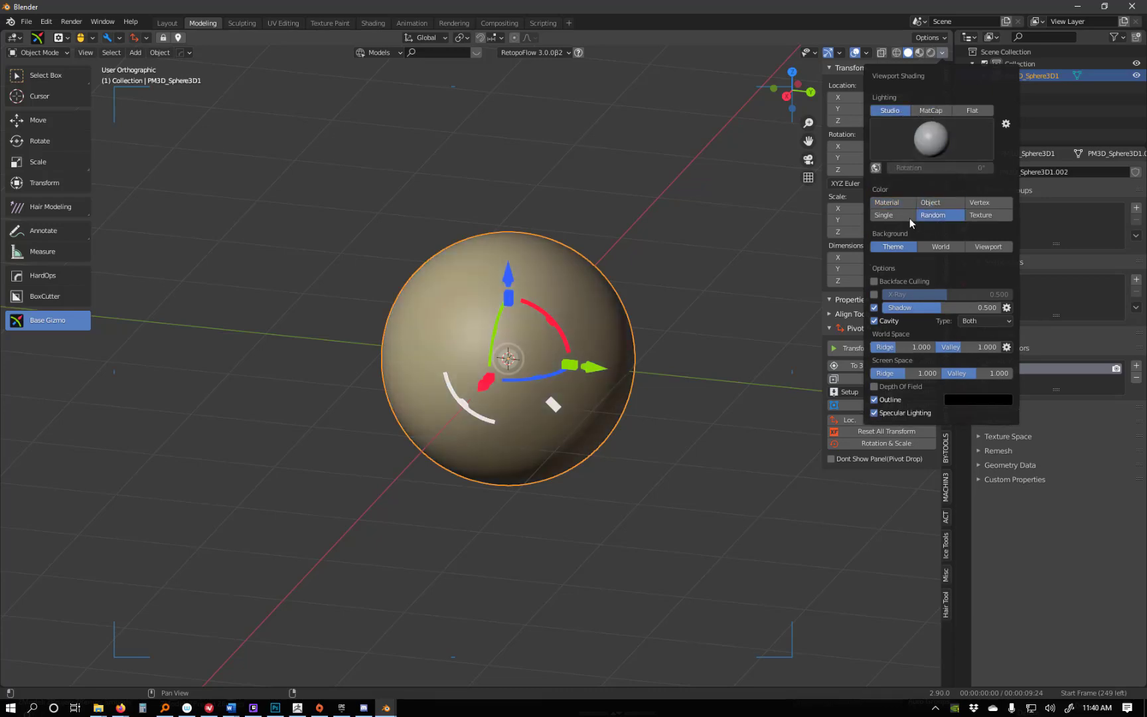
click(966, 213)
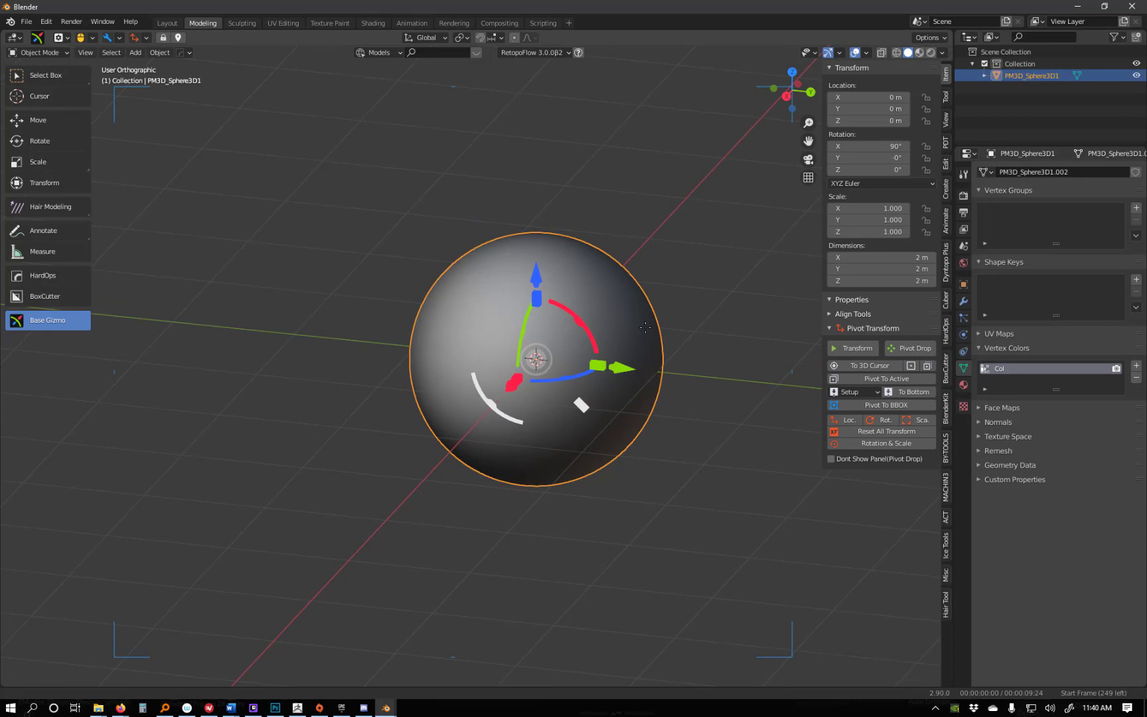
click(919, 53)
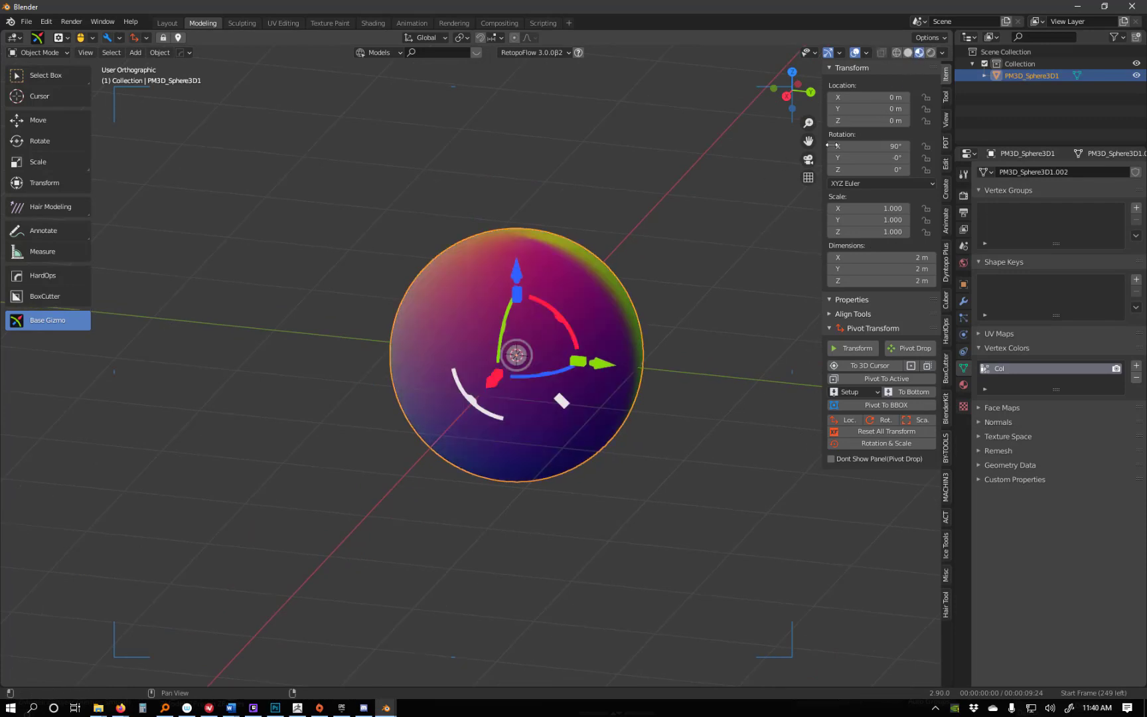
click(930, 53)
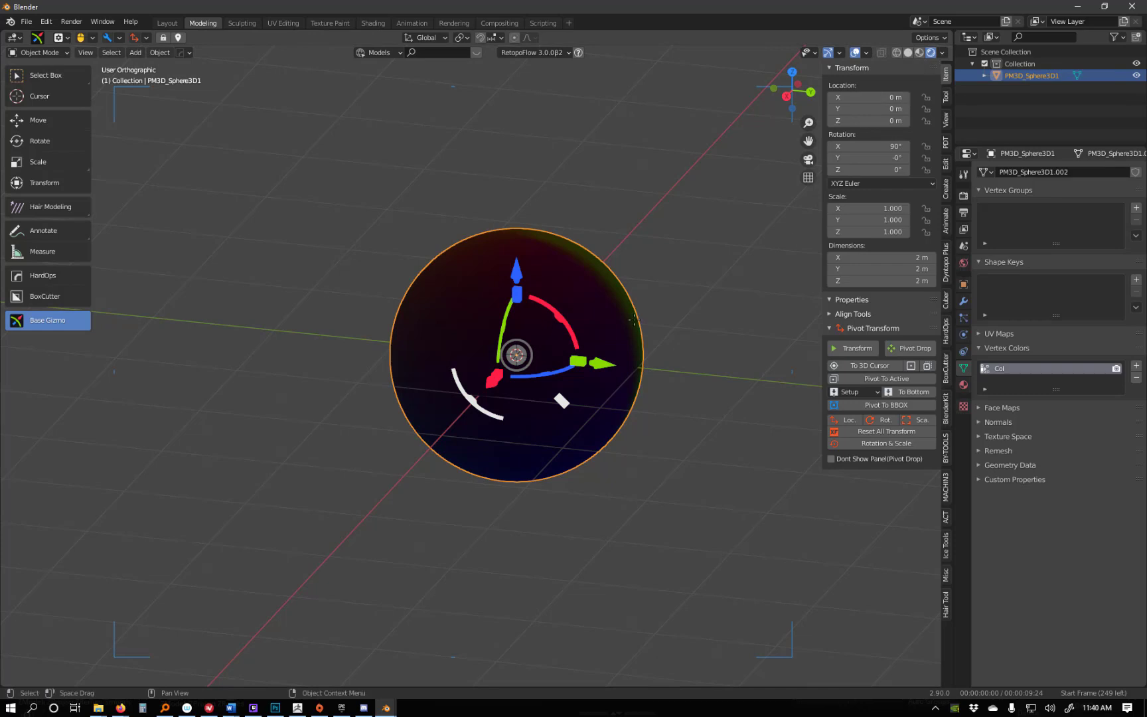
Add an Area light to the scene with Shift+A.
middle_drag(581, 335, 583, 325)
scroll(584, 320, down, 4)
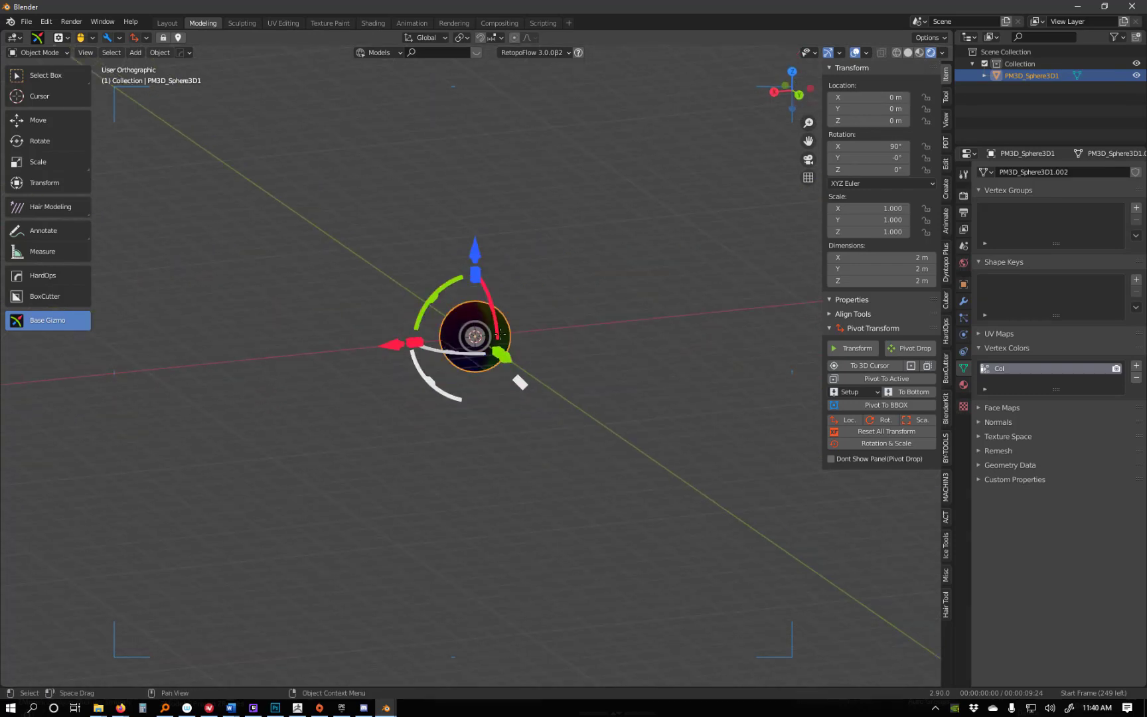
scroll(478, 291, up, 4)
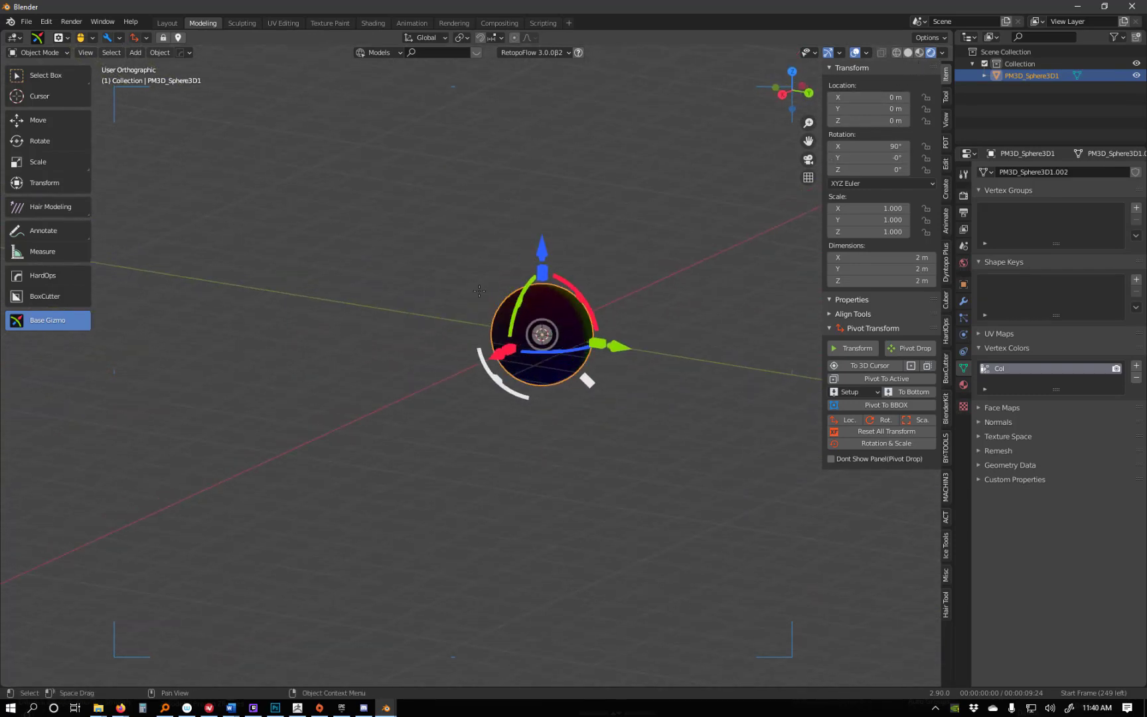
key(shift+a)
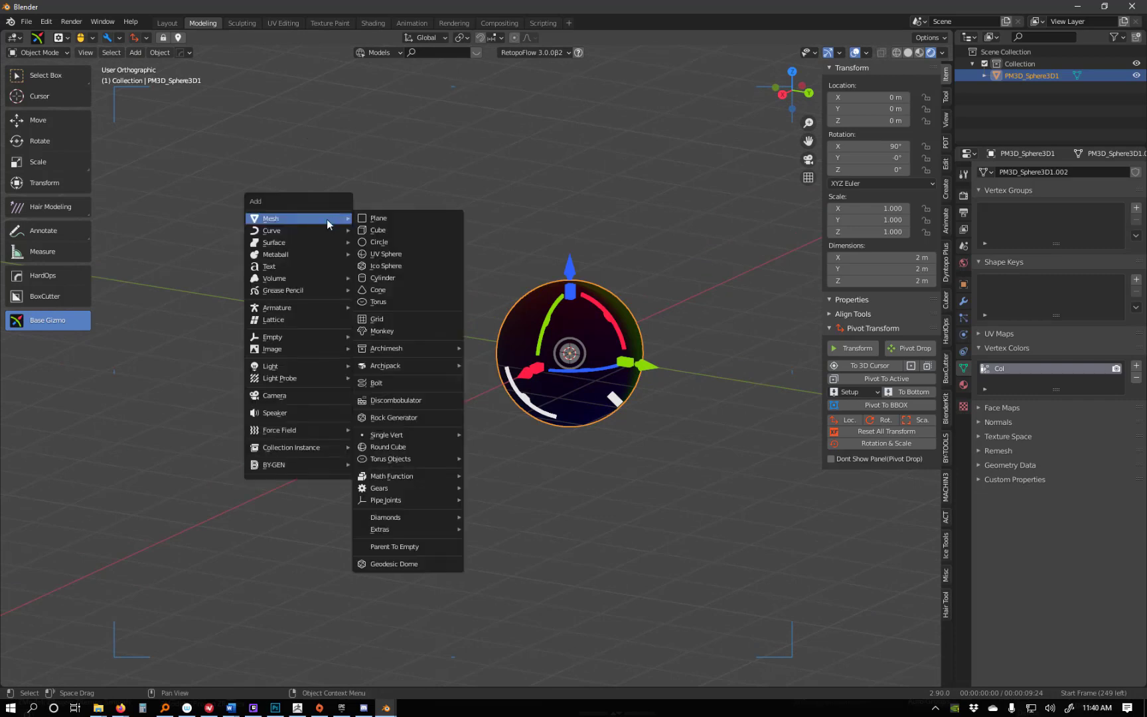
mouse_move(289, 367)
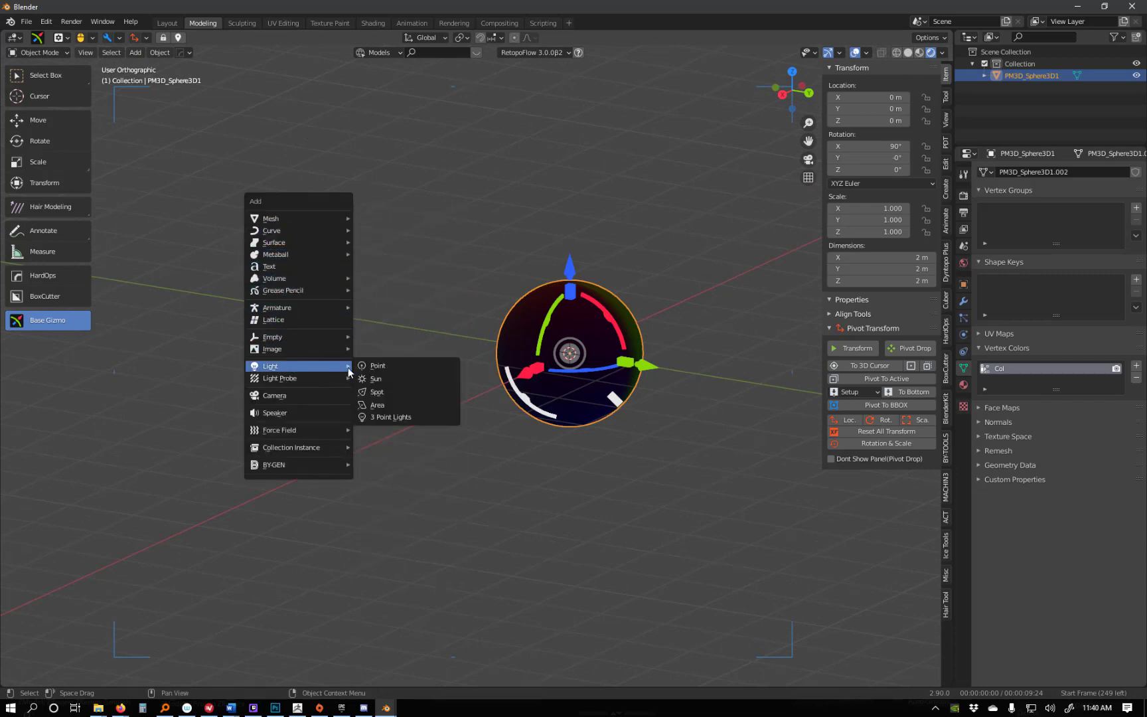
click(387, 407)
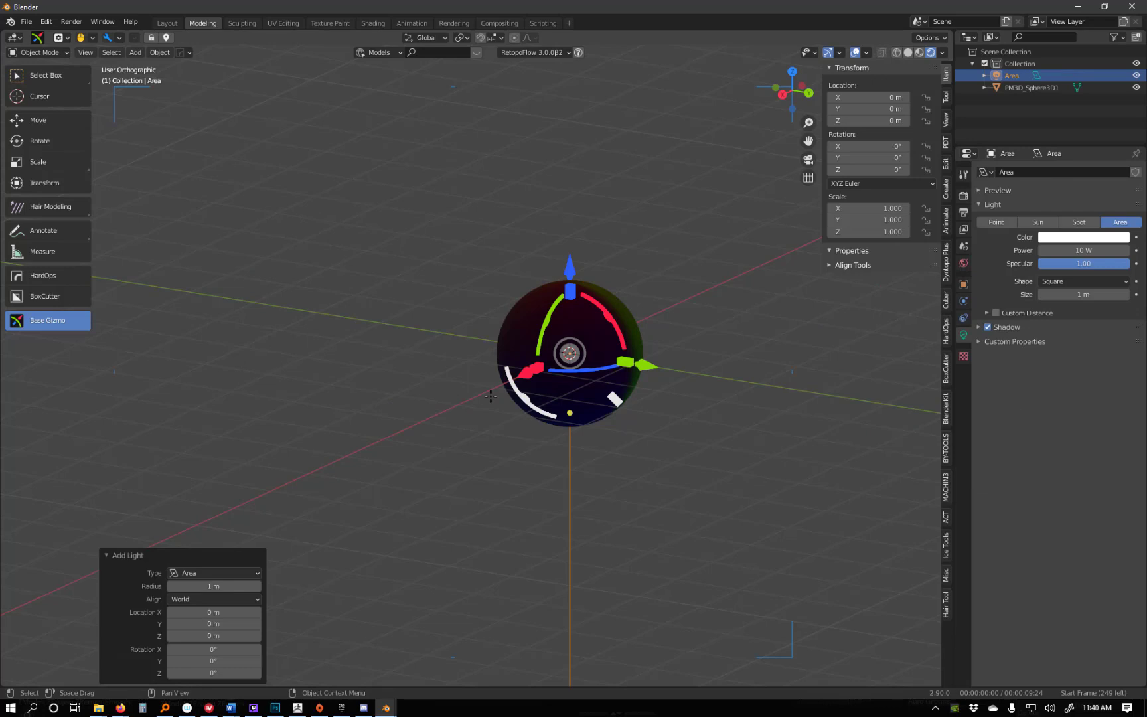
Raise the light, move it to X 4.3717 m and set Power to 288.4 W.
drag(569, 266, 352, 266)
middle_drag(352, 266, 265, 306)
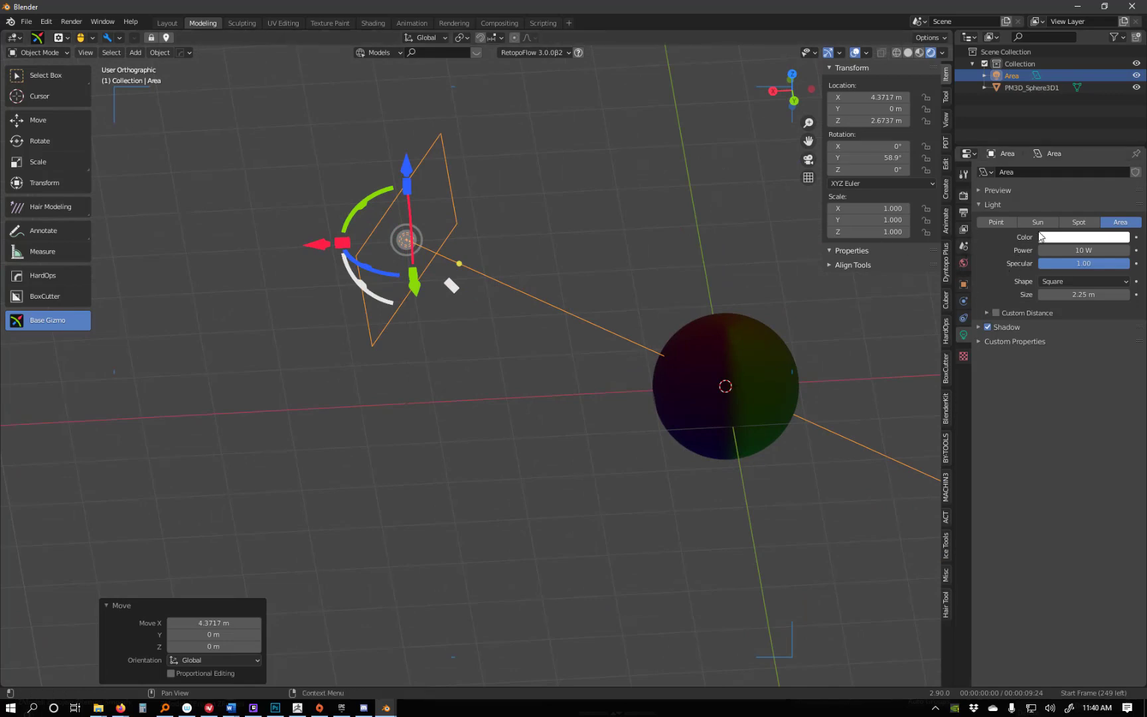
drag(1055, 250, 1136, 251)
middle_drag(524, 372, 402, 364)
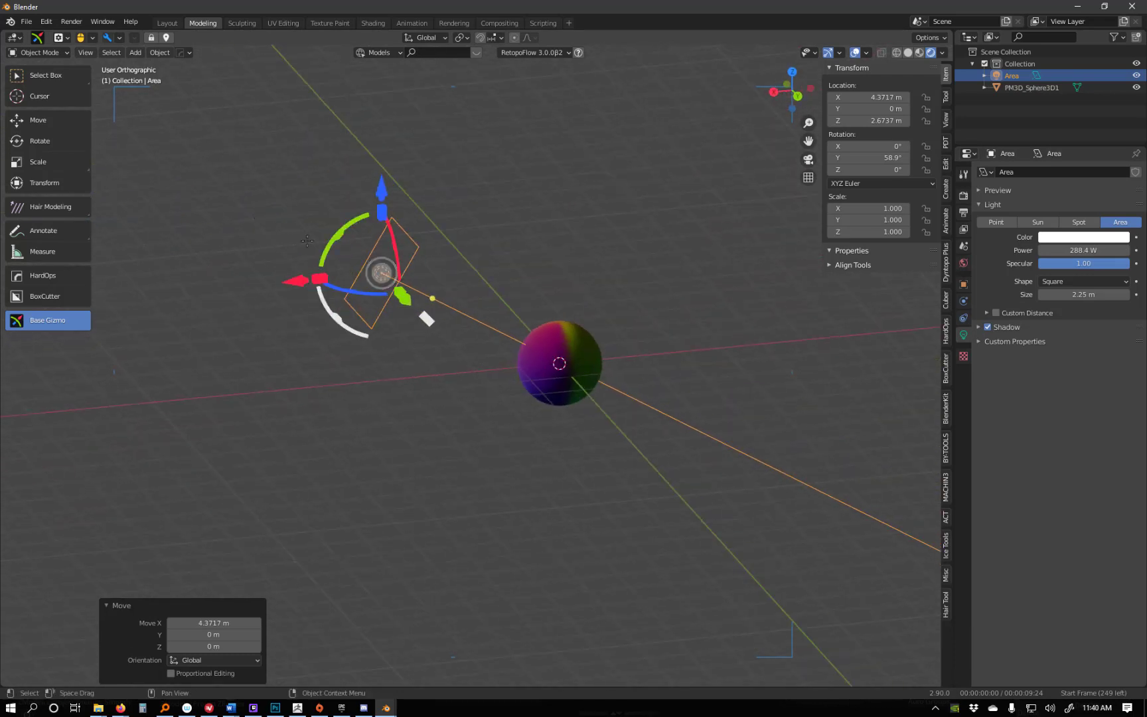
Duplicate the area light and move the copy to the sphere's opposite side, facing it.
right_click(383, 280)
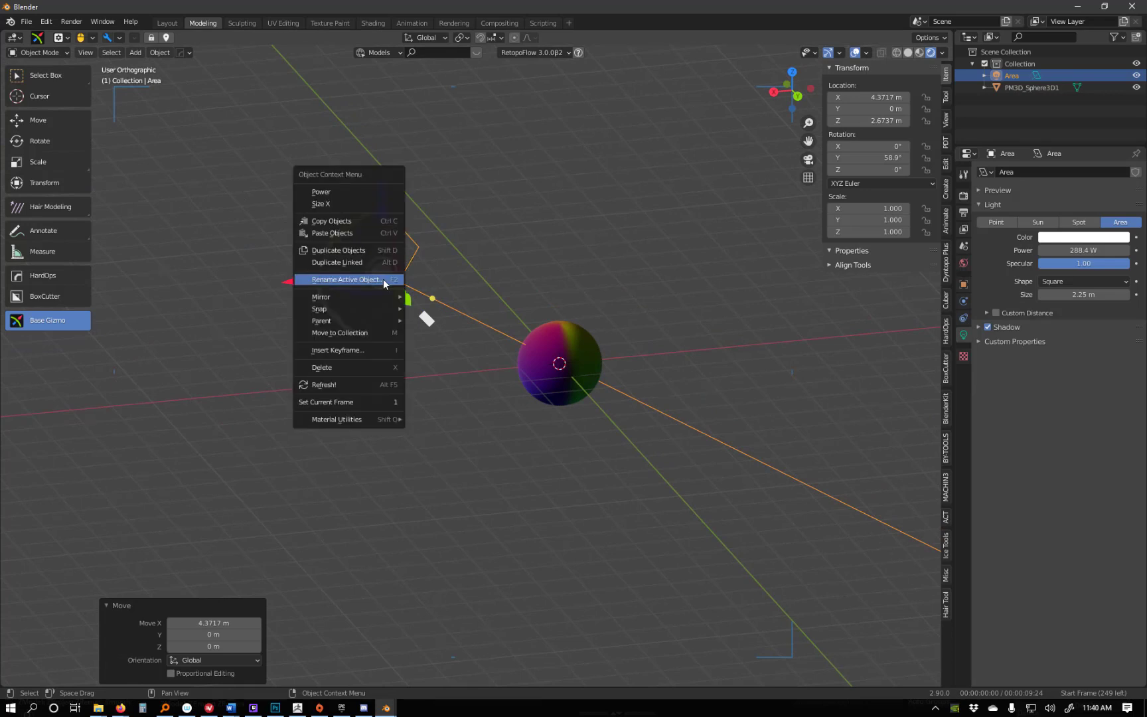
click(359, 250)
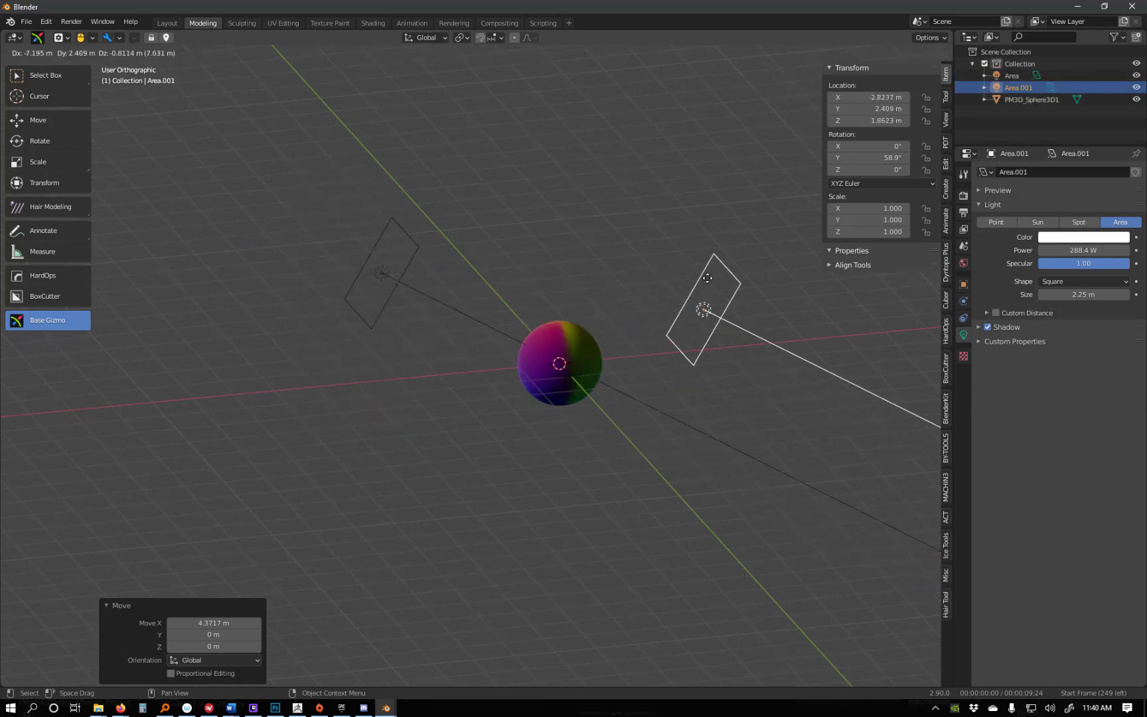
click(773, 292)
drag(745, 253, 1, 242)
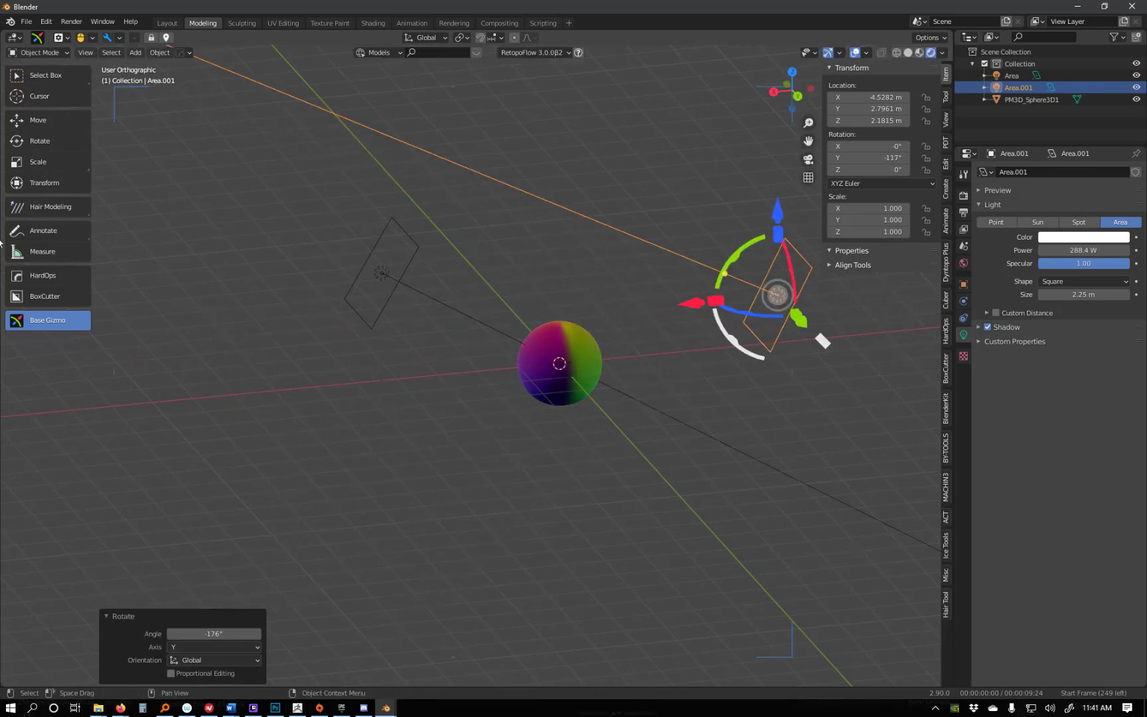
drag(777, 212, 774, 368)
drag(691, 451, 736, 435)
drag(830, 378, 831, 388)
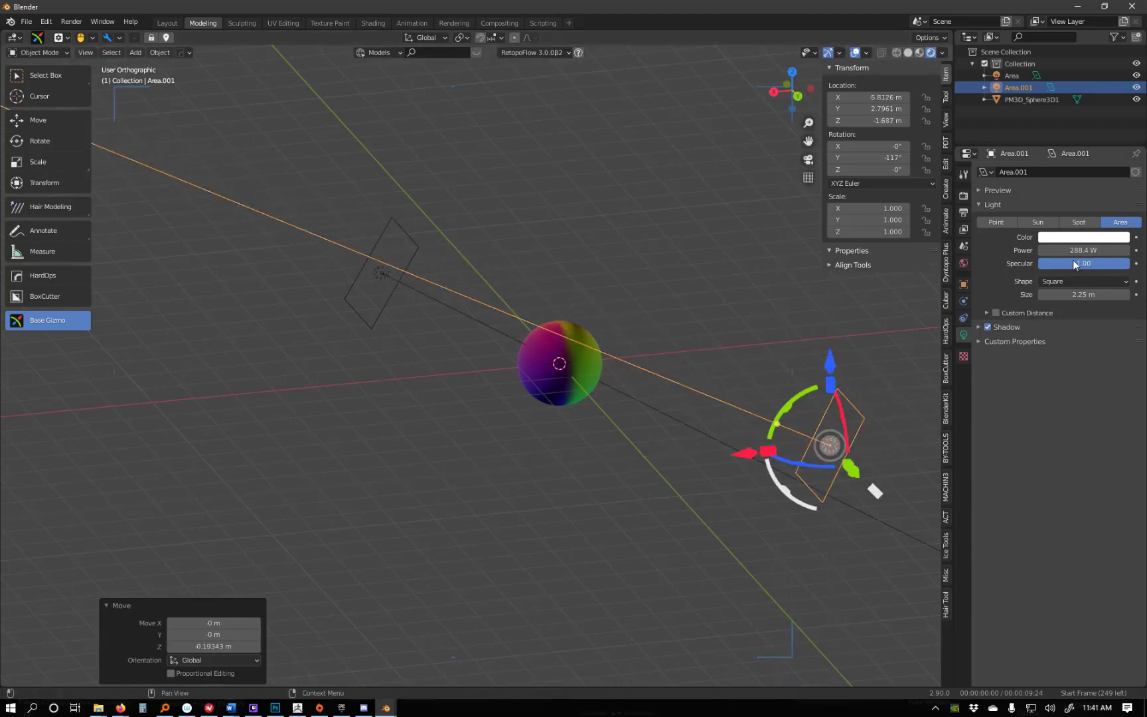
Tint the copied light blue-violet, set its power to 849.8 W, and shift it to about 0.12 m in Y.
click(1068, 239)
drag(1080, 122, 1090, 106)
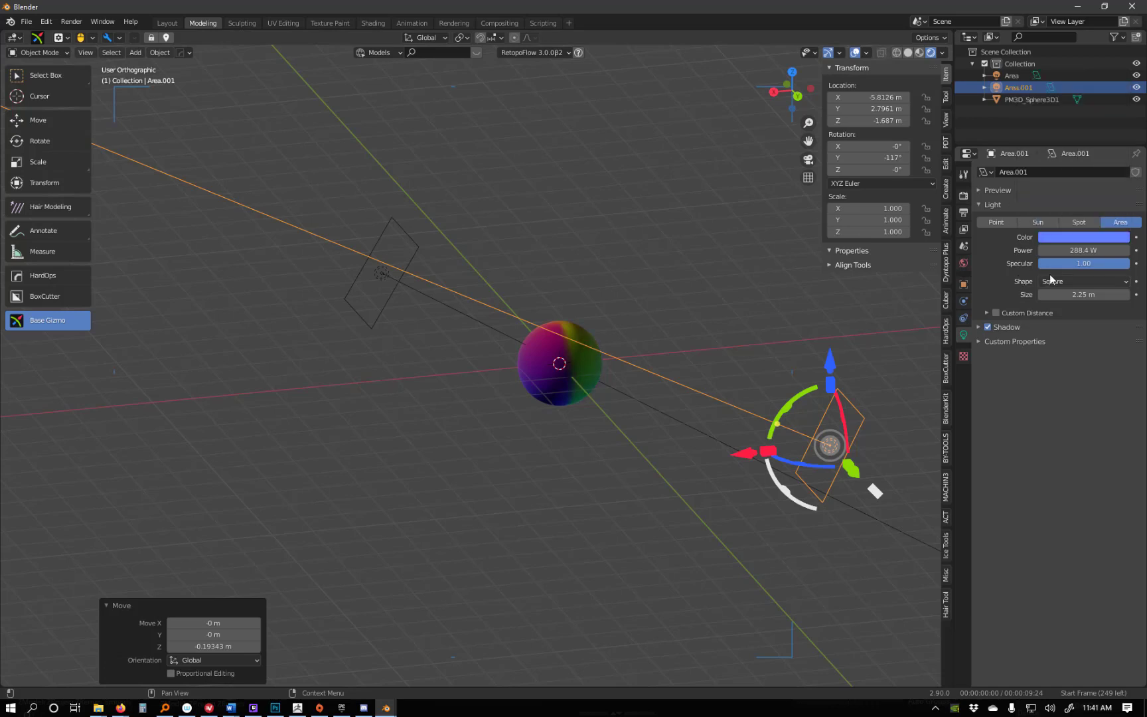
drag(1083, 250, 1101, 250)
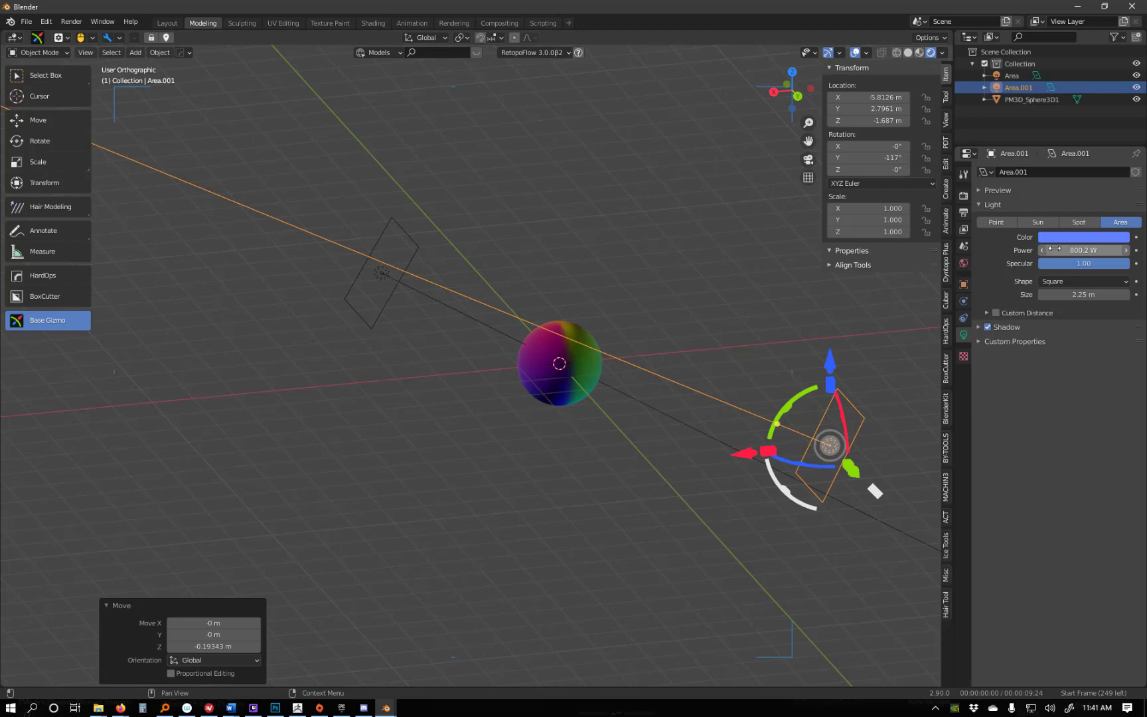
drag(1083, 251, 1092, 250)
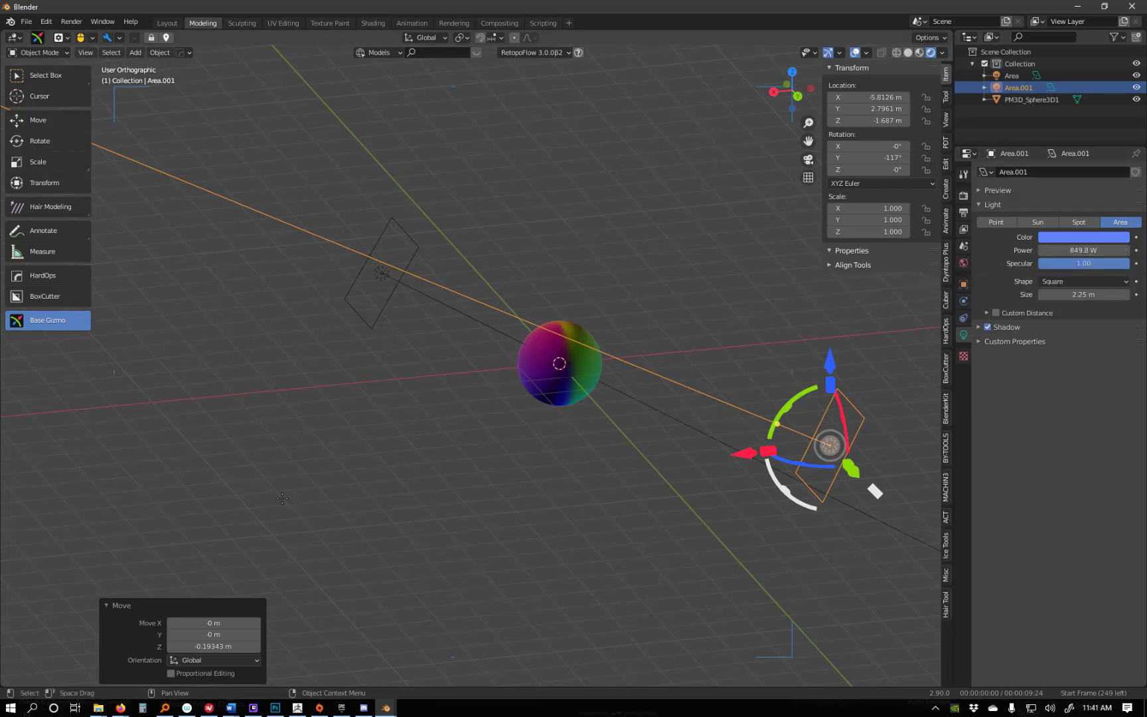
middle_drag(704, 385, 672, 416)
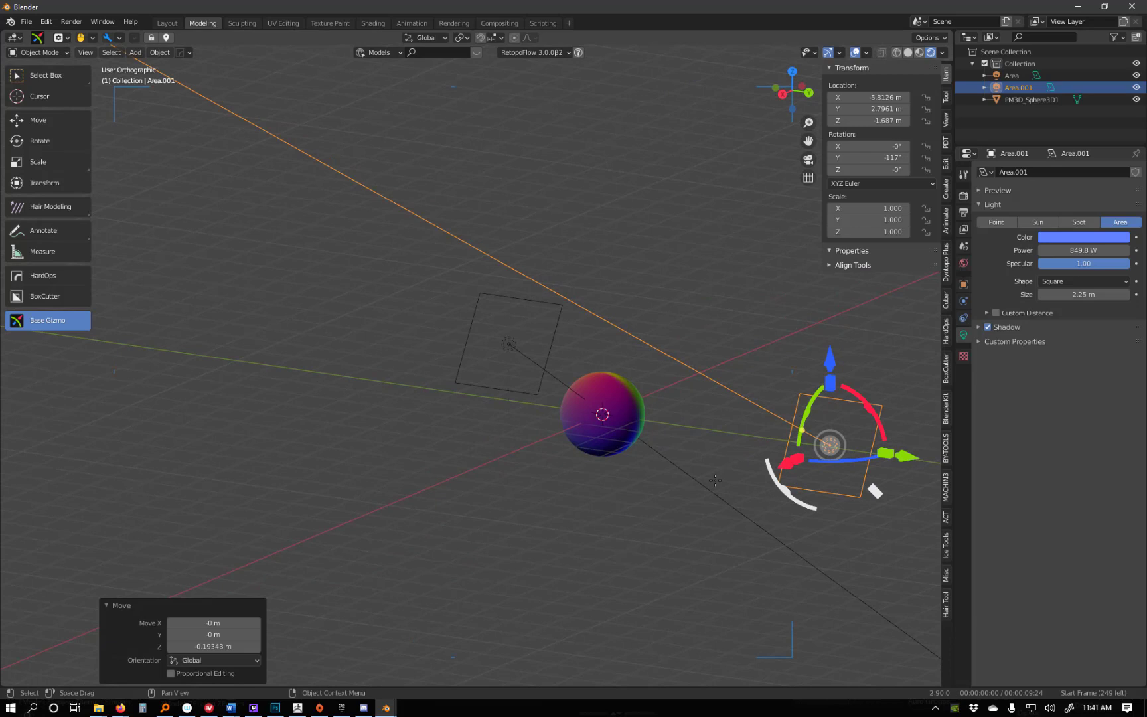
drag(904, 456, 807, 443)
Select the original area light and raise its power from 288.4 W to 473.4 W.
click(489, 360)
click(507, 343)
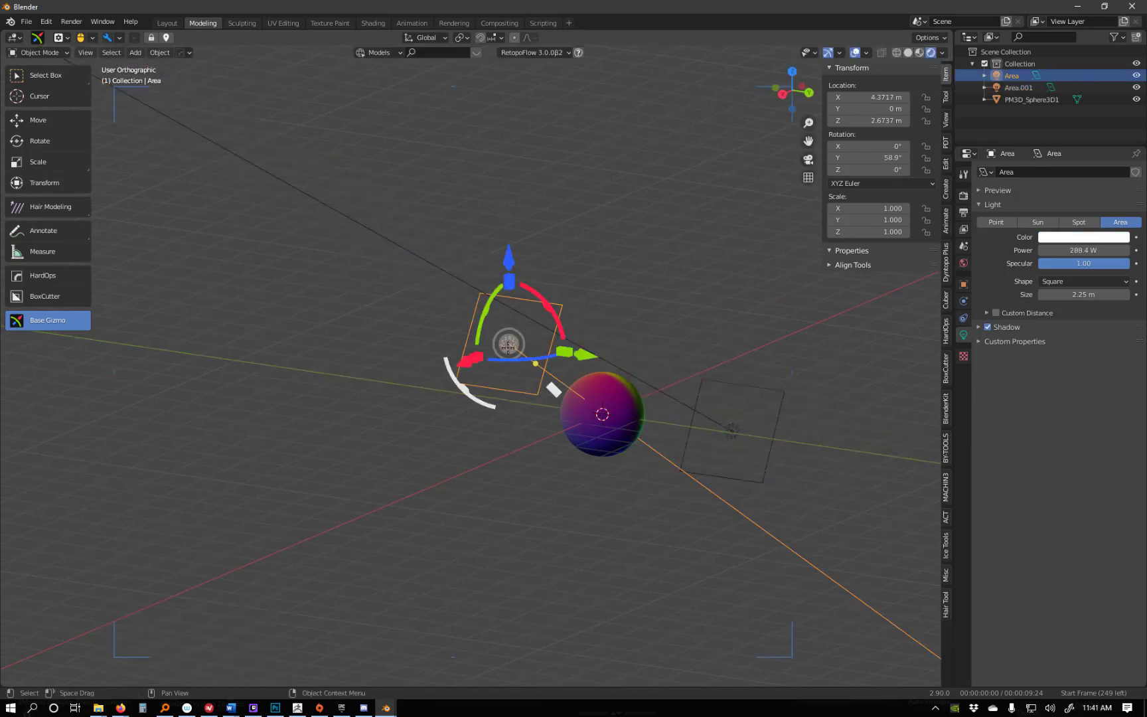
drag(1064, 249, 1122, 249)
scroll(498, 446, up, 4)
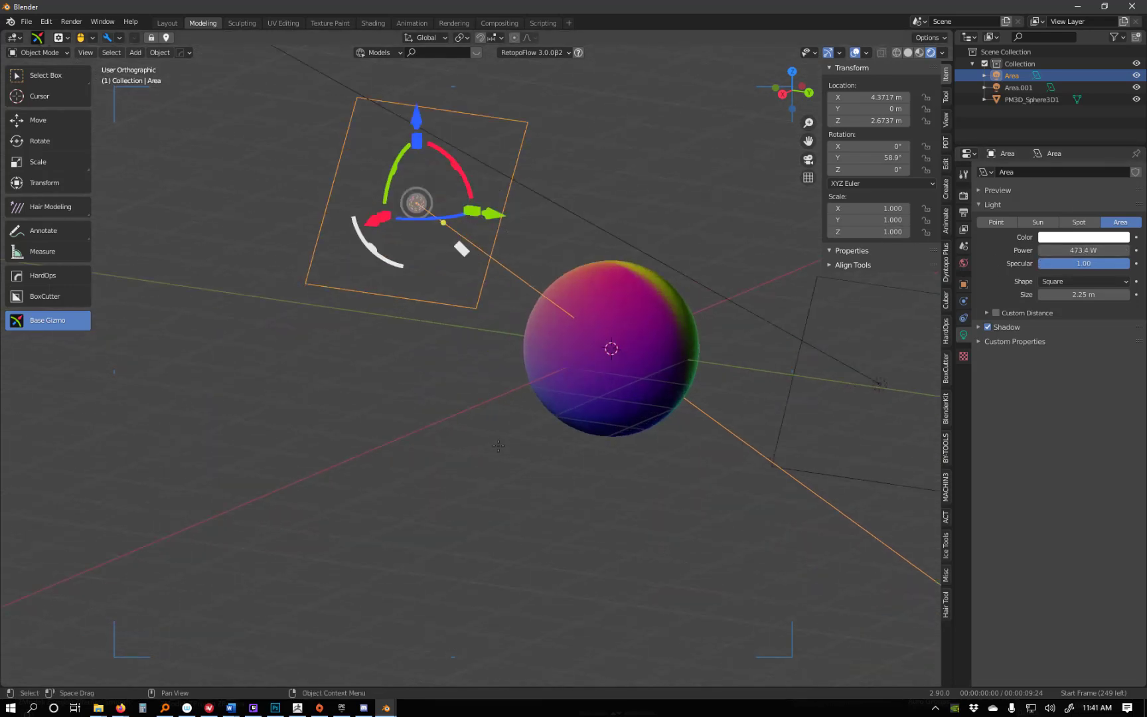
scroll(690, 391, up, 1)
Select the sphere and enter Subsurface Radius values 8.7 and 5.3 in its material.
click(645, 329)
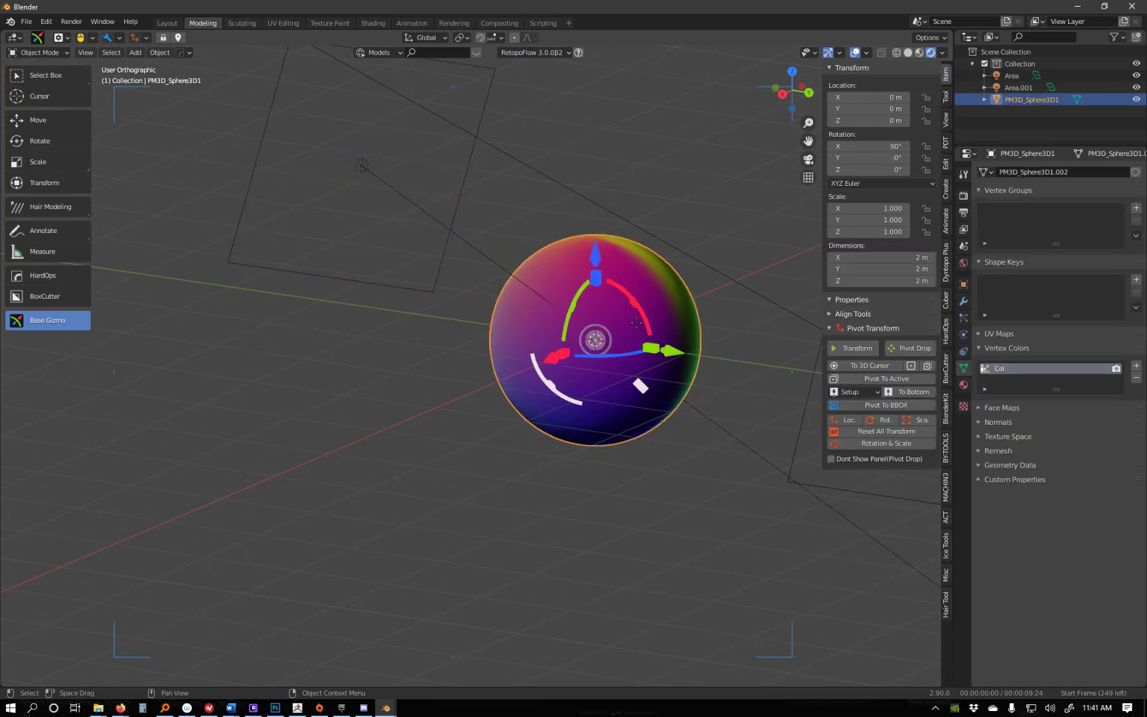
click(964, 387)
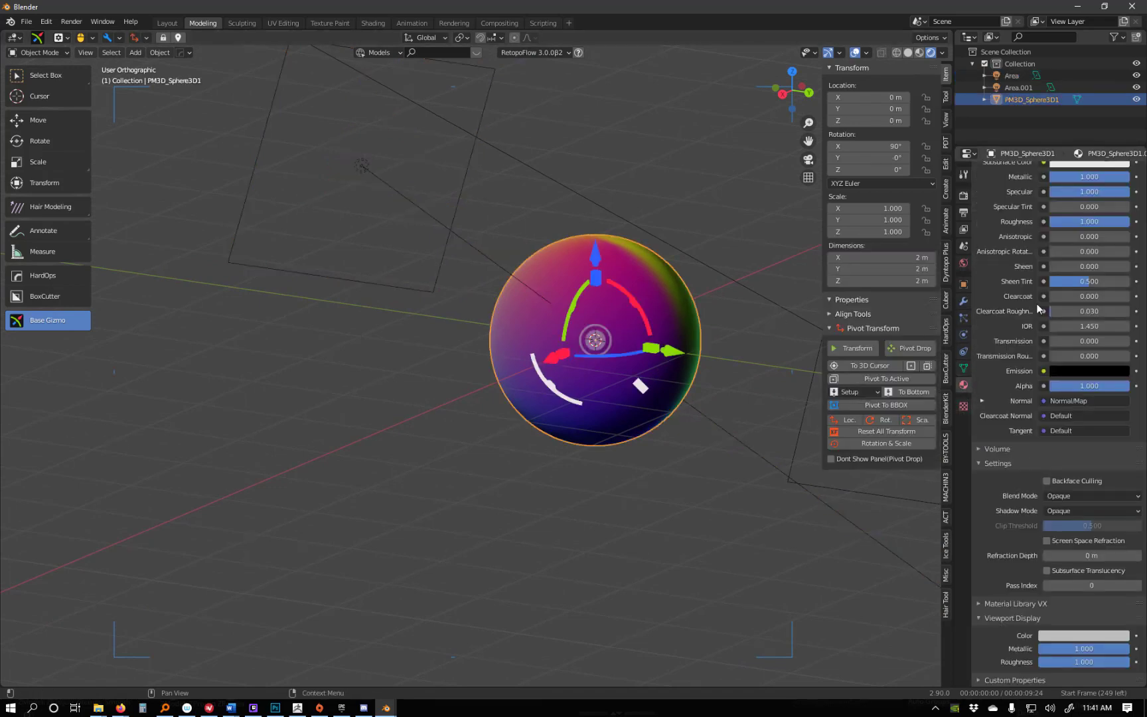
scroll(1029, 278, up, 6)
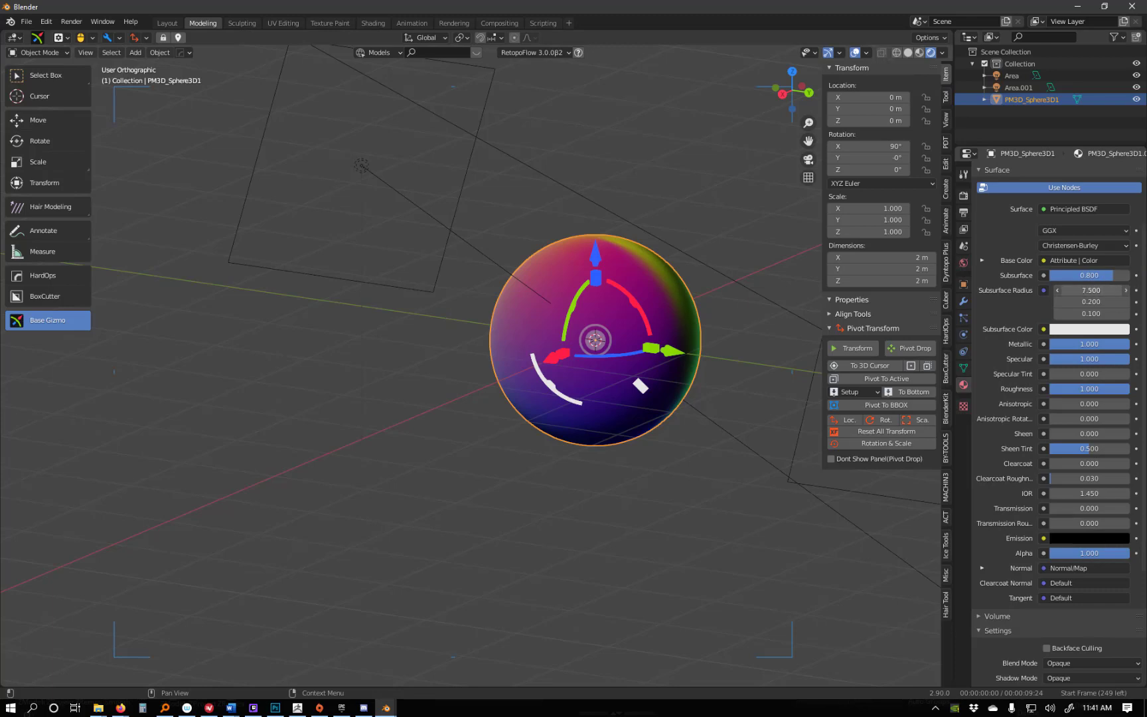
click(1091, 290)
text(8.7)
key(Tab)
text(5.3)
Set the third Subsurface Radius value to 6.3 and review the material settings.
key(Tab)
key(Return)
click(1090, 314)
text(6.3)
key(Return)
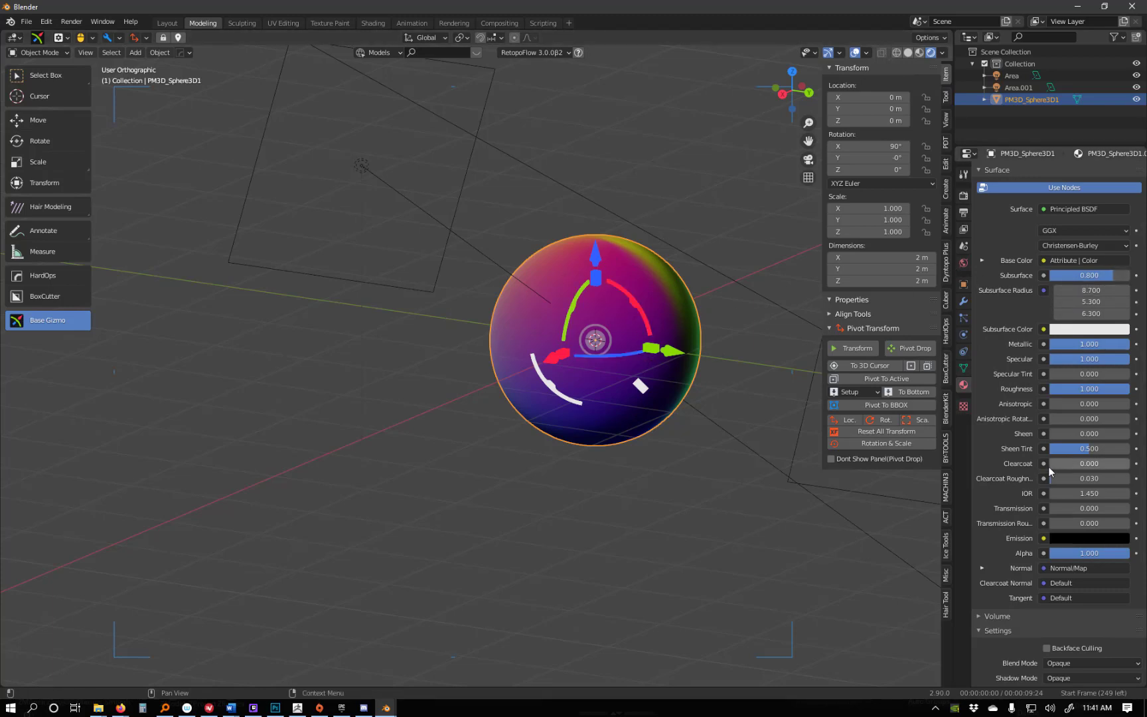
scroll(1049, 466, down, 6)
scroll(1061, 412, up, 3)
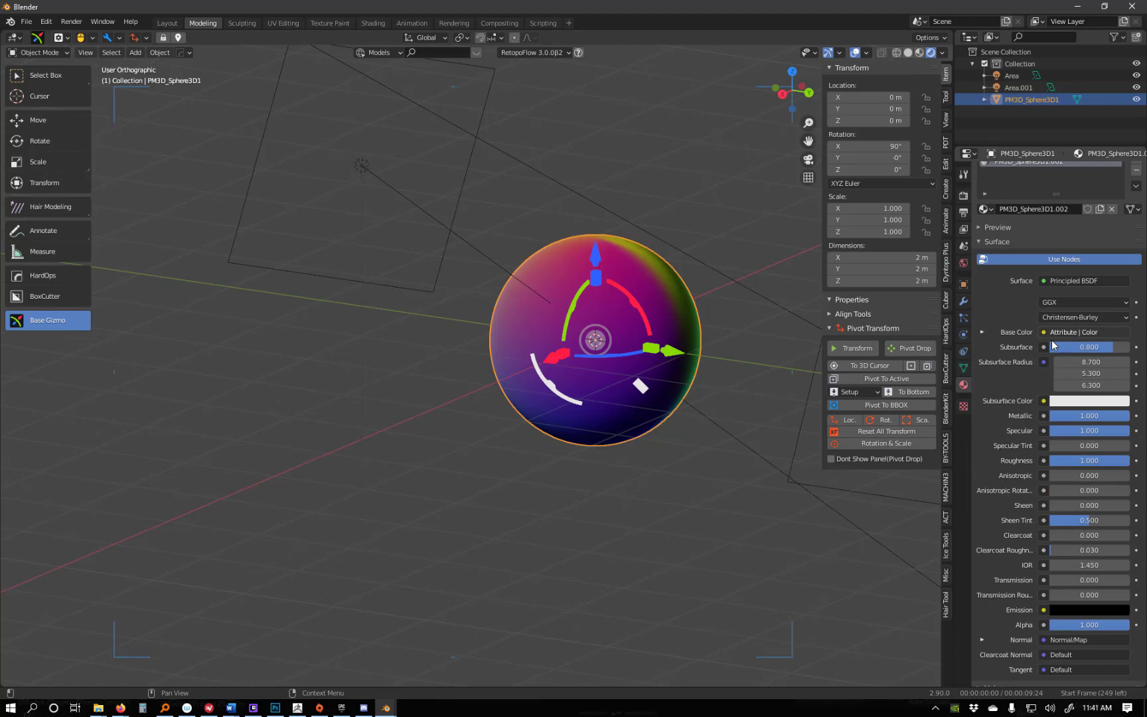
scroll(1011, 382, up, 6)
scroll(1016, 400, up, 1)
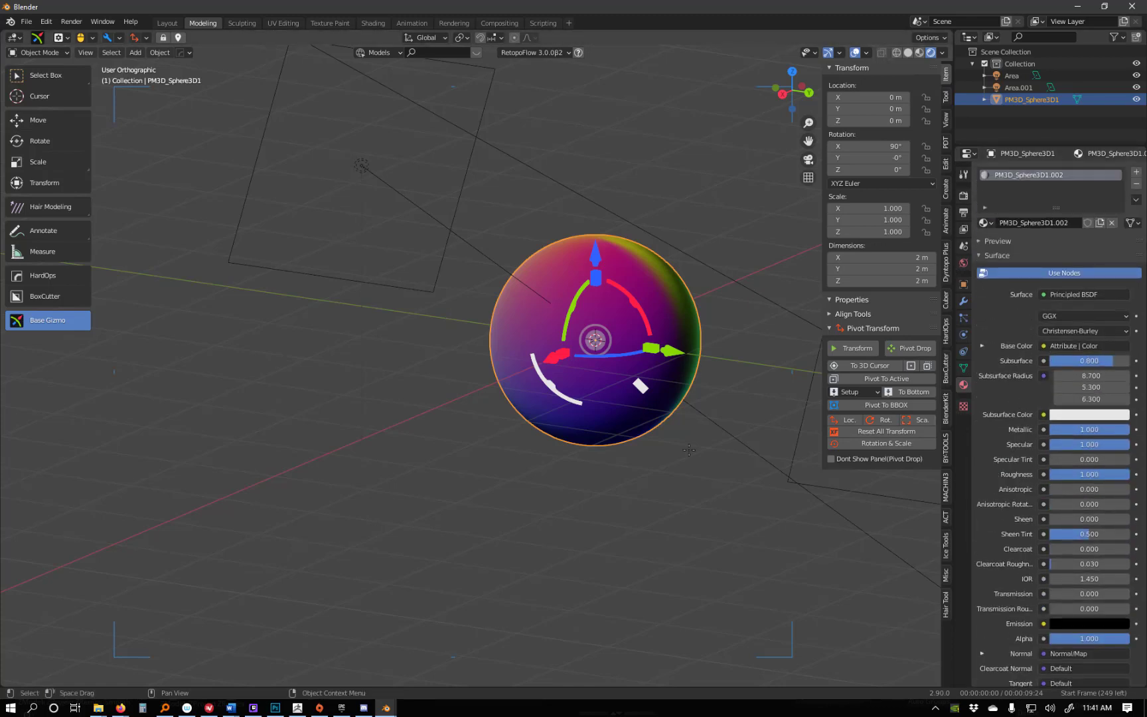
middle_drag(637, 431, 584, 428)
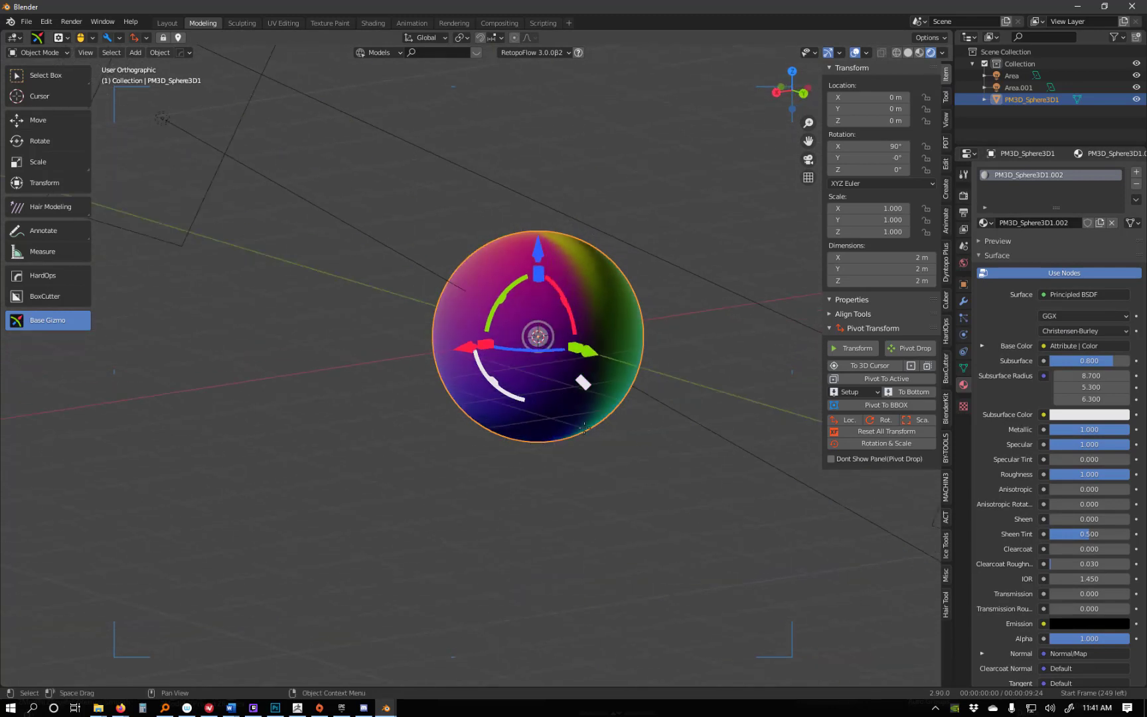
click(296, 708)
drag(460, 481, 707, 230)
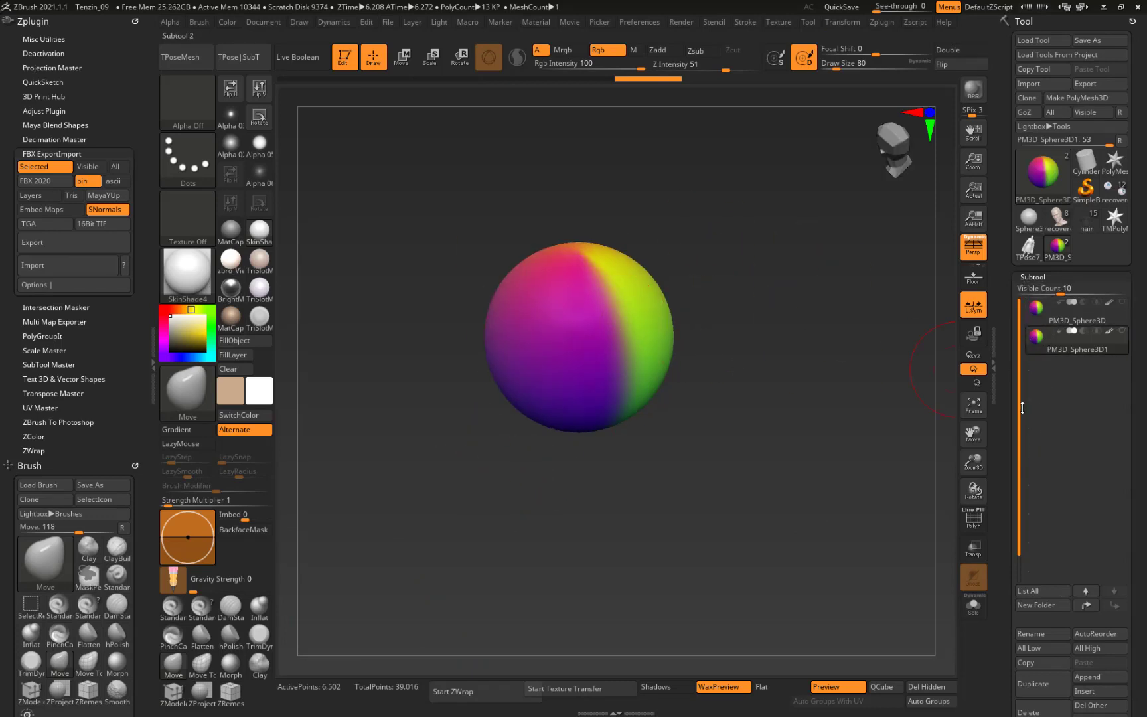
scroll(1005, 438, down, 5)
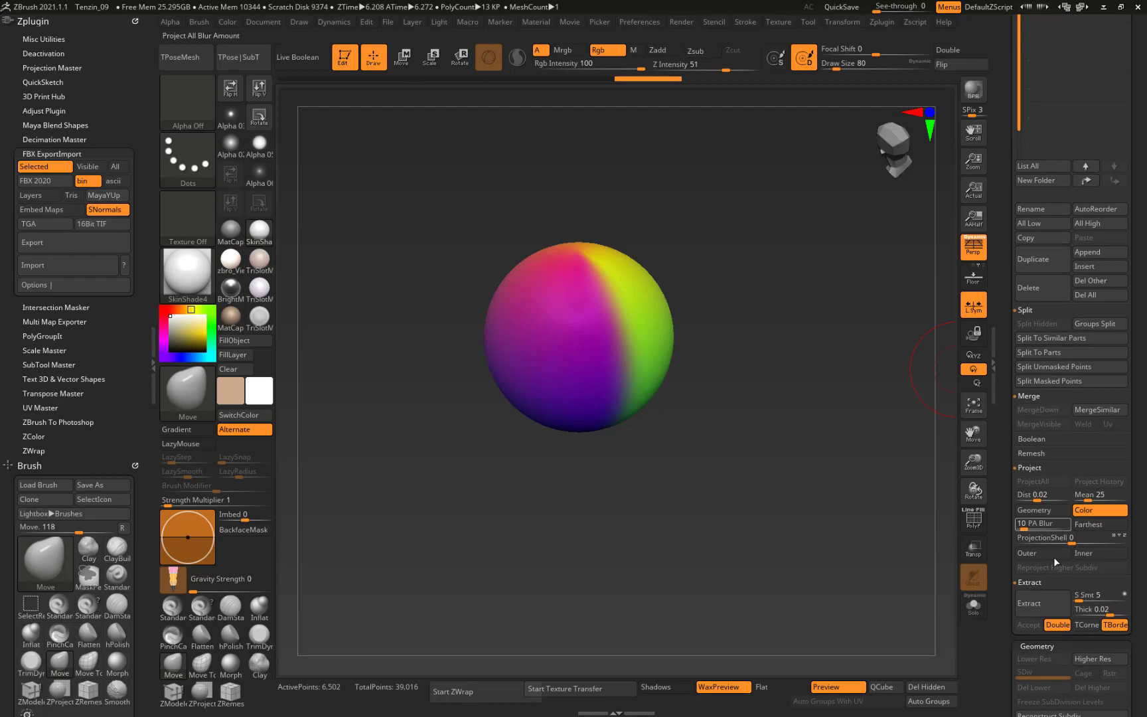
scroll(1042, 491, down, 2)
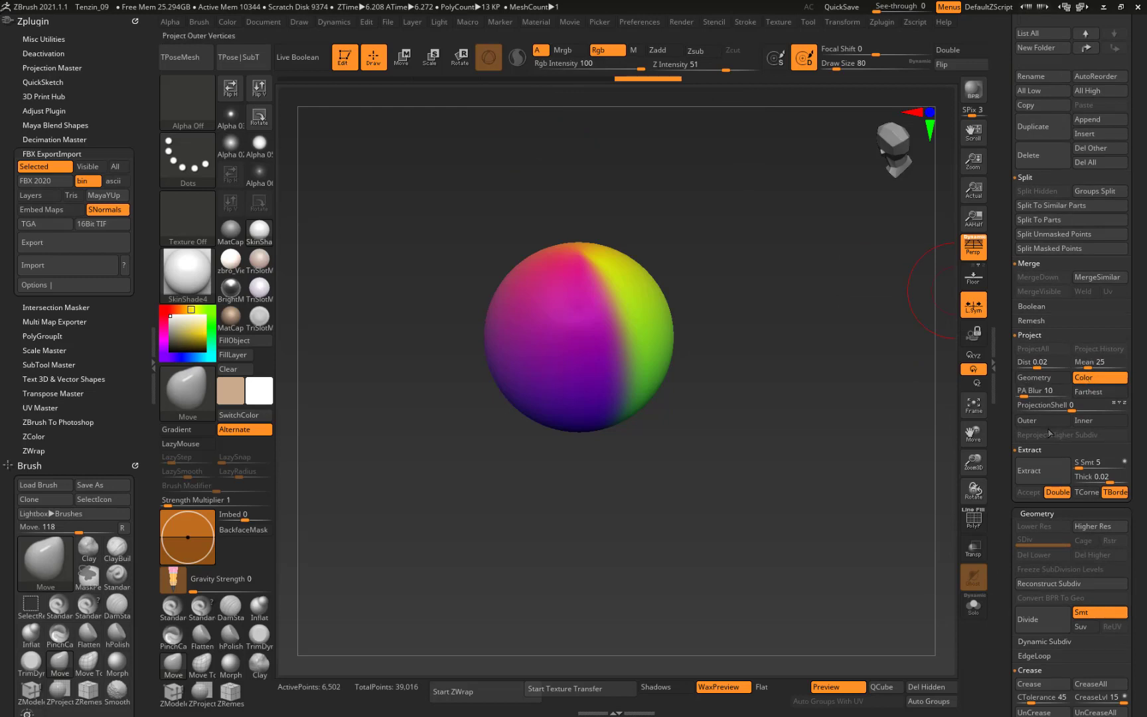
scroll(998, 213, up, 2)
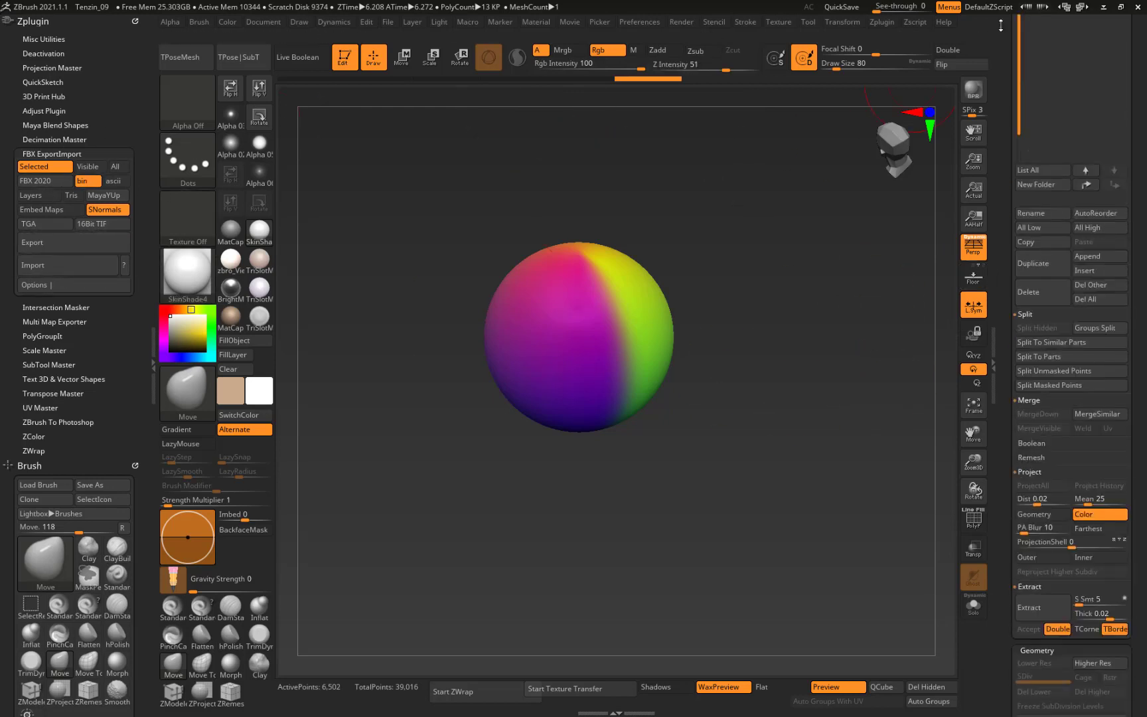
click(1101, 8)
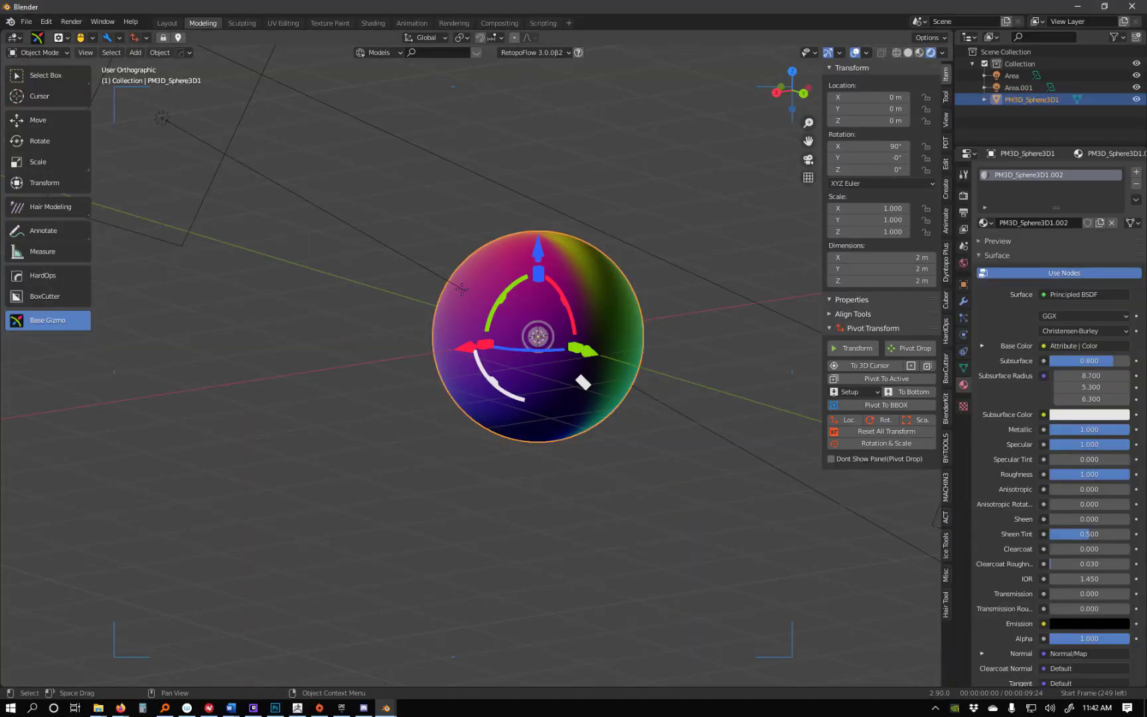
Switch the viewport to Solid shading with Vertex colour display.
shift+middle_drag(582, 383, 569, 413)
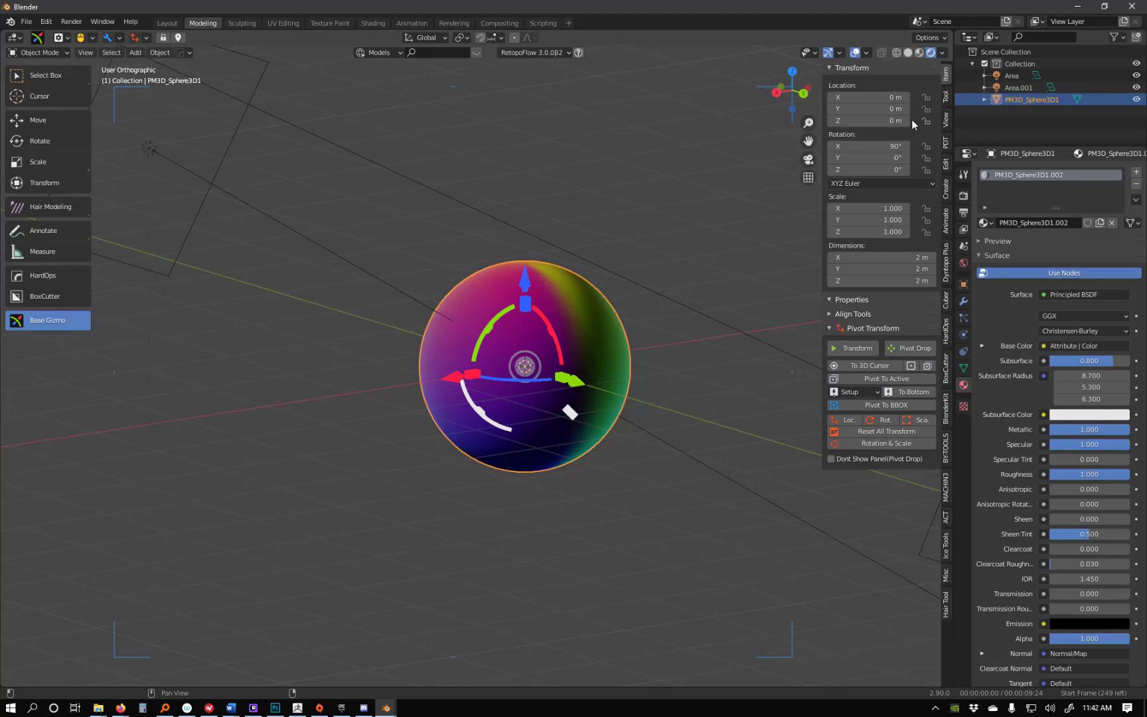
click(911, 53)
click(943, 54)
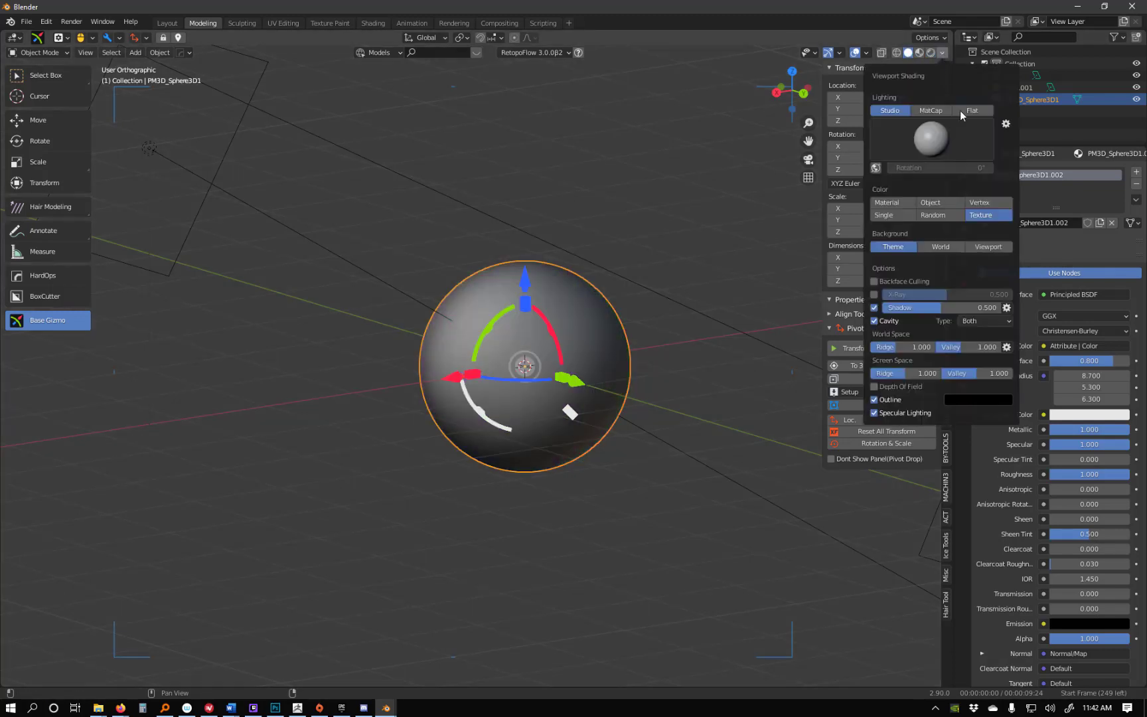
click(996, 198)
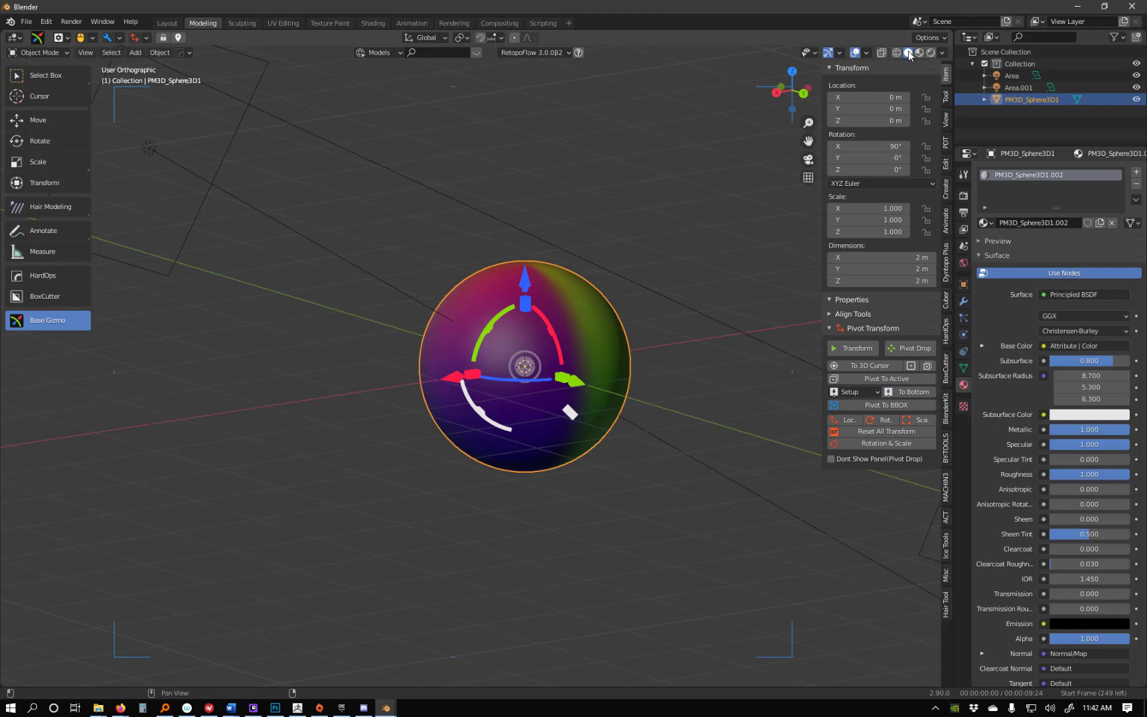
Preview the sphere in Rendered shading and go to the Shading workspace.
click(942, 52)
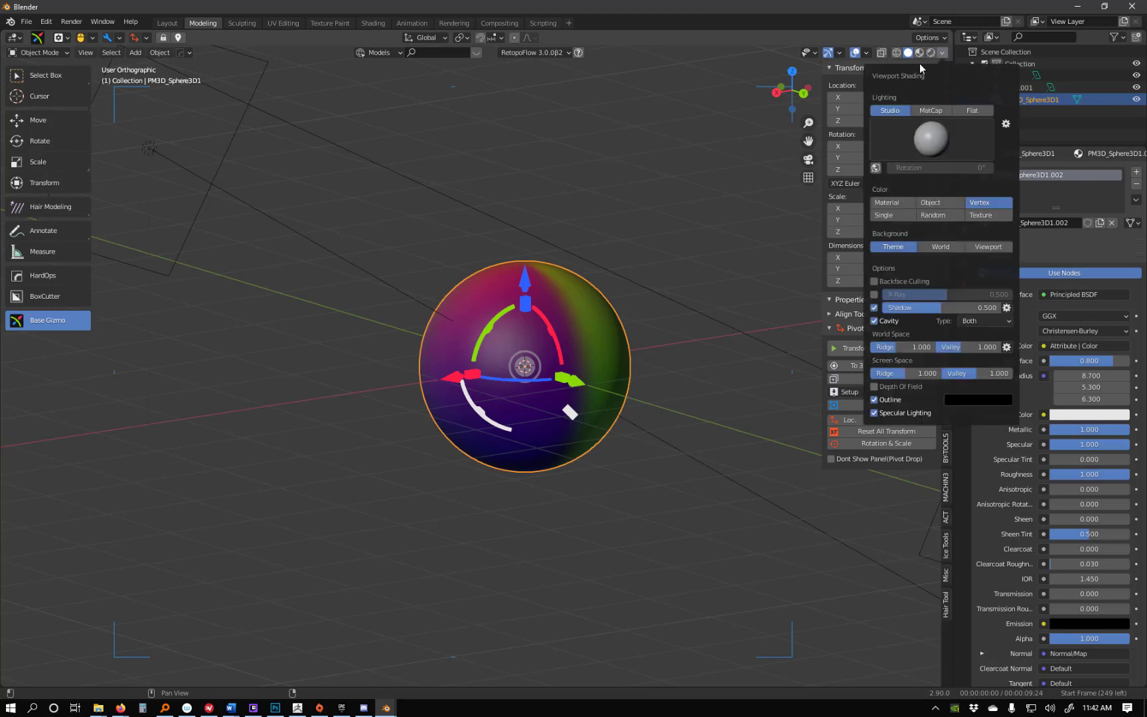
click(895, 65)
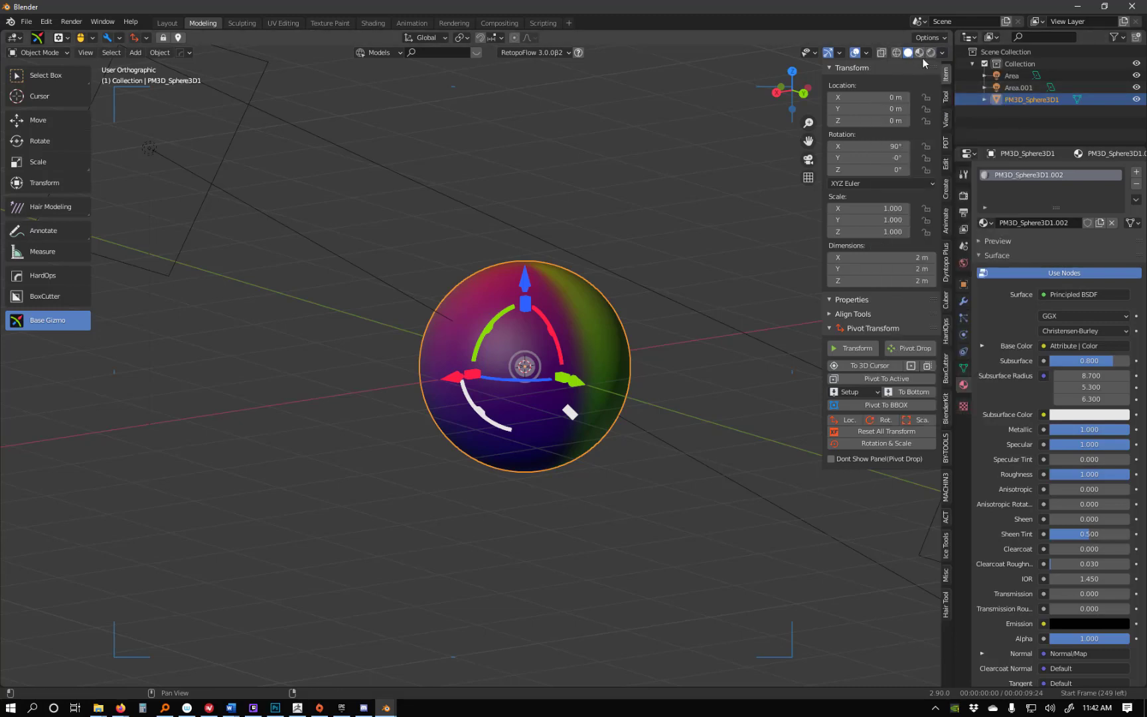
click(942, 53)
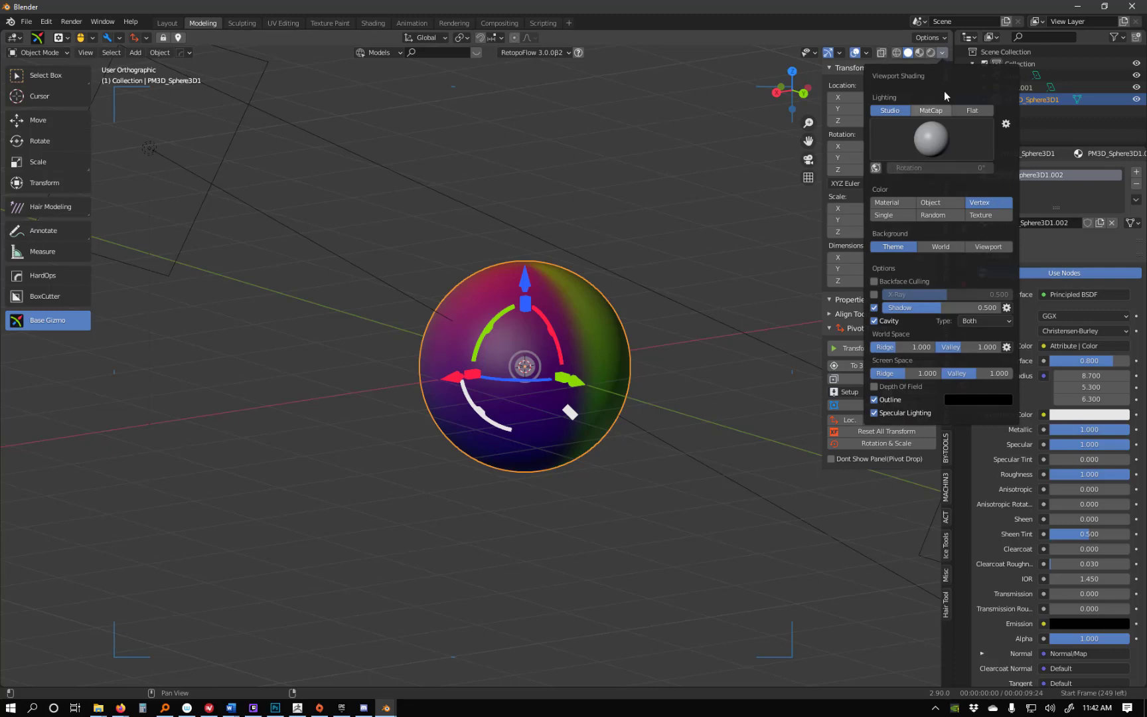
click(940, 57)
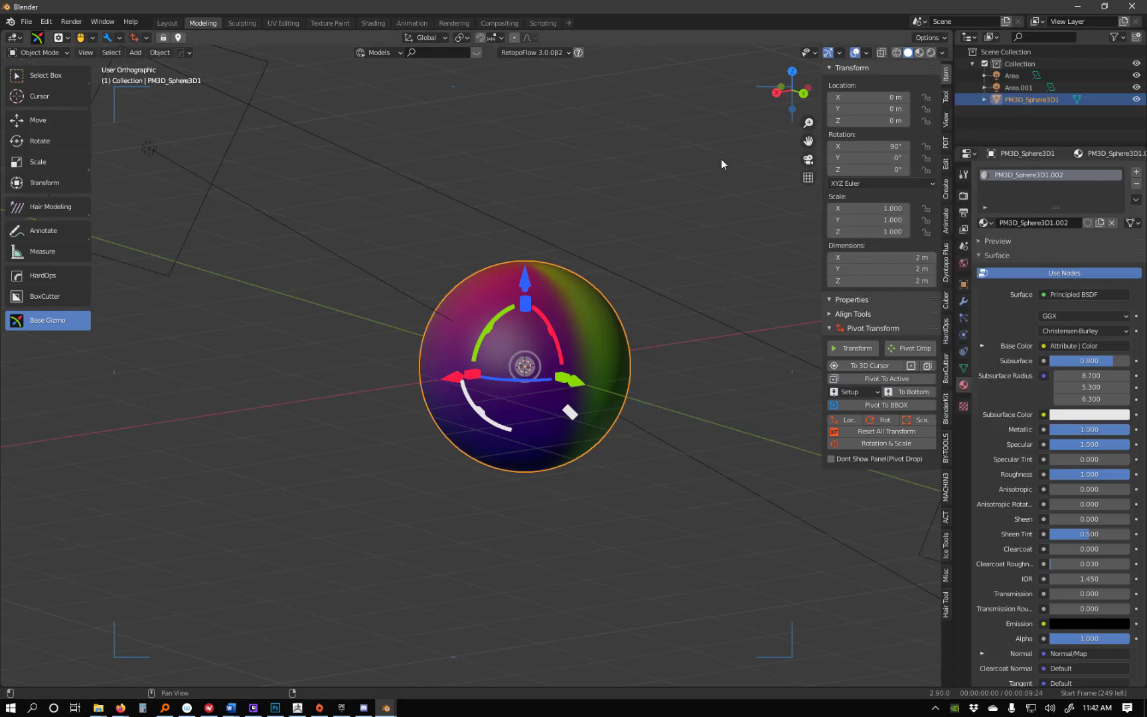
click(930, 51)
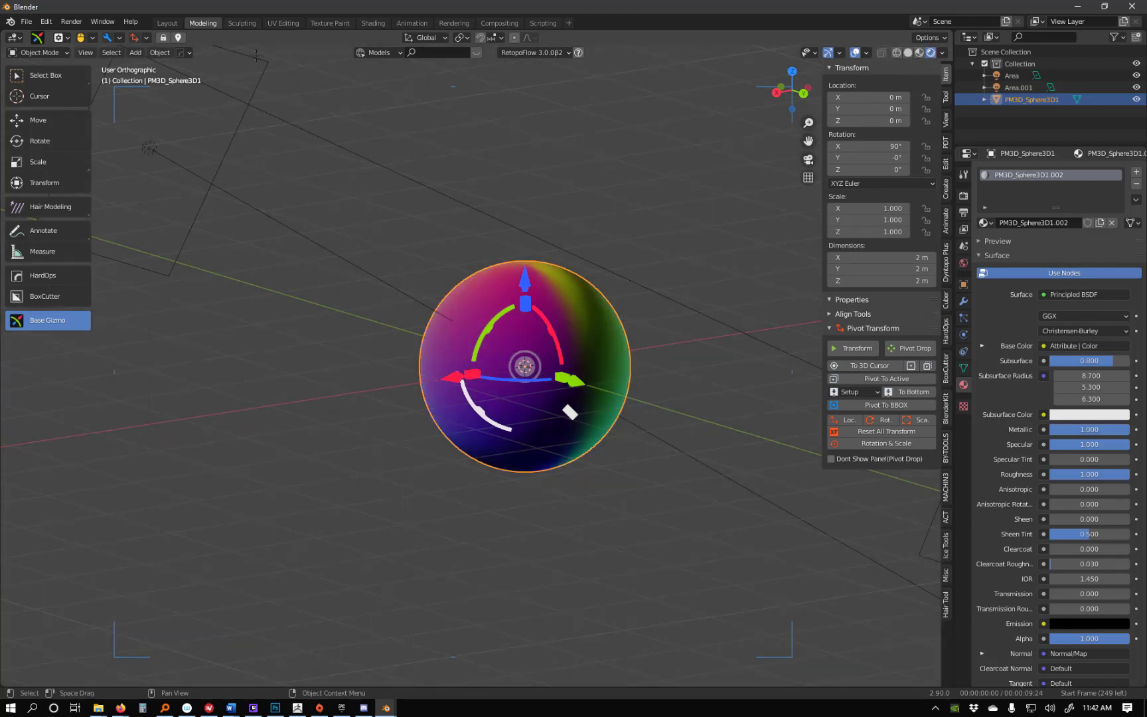
click(376, 22)
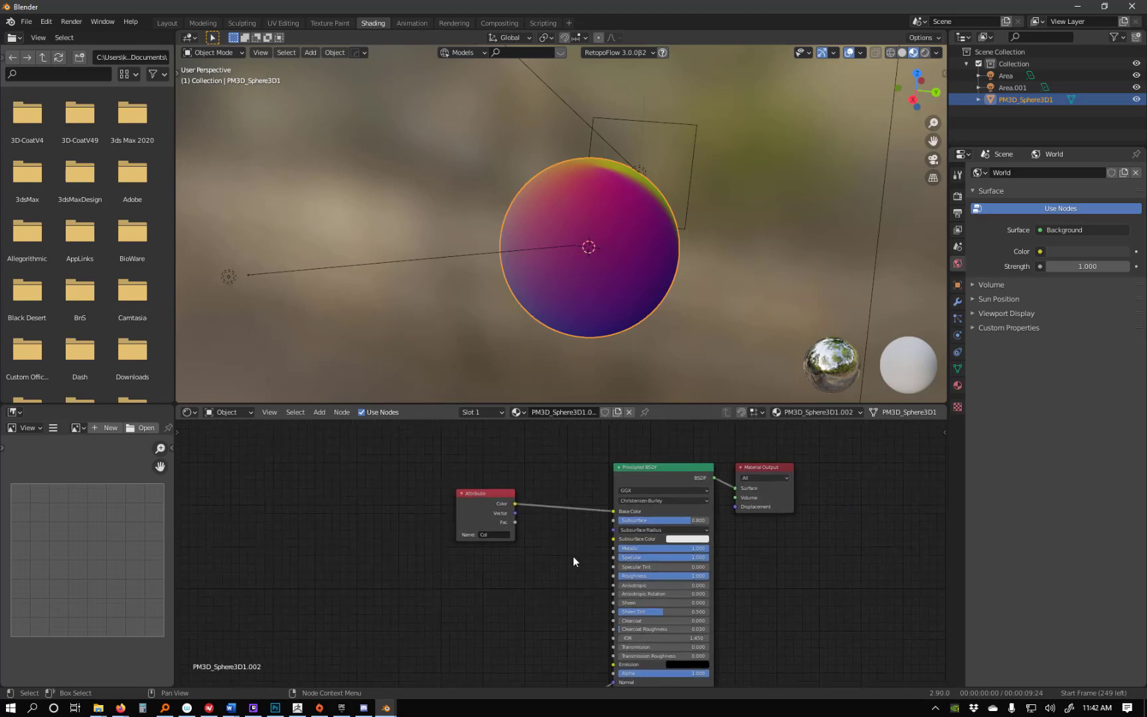
Add a Col vertex colour Attribute node and link its Color to the Principled BSDF Base Color.
scroll(573, 557, up, 2)
key(F3)
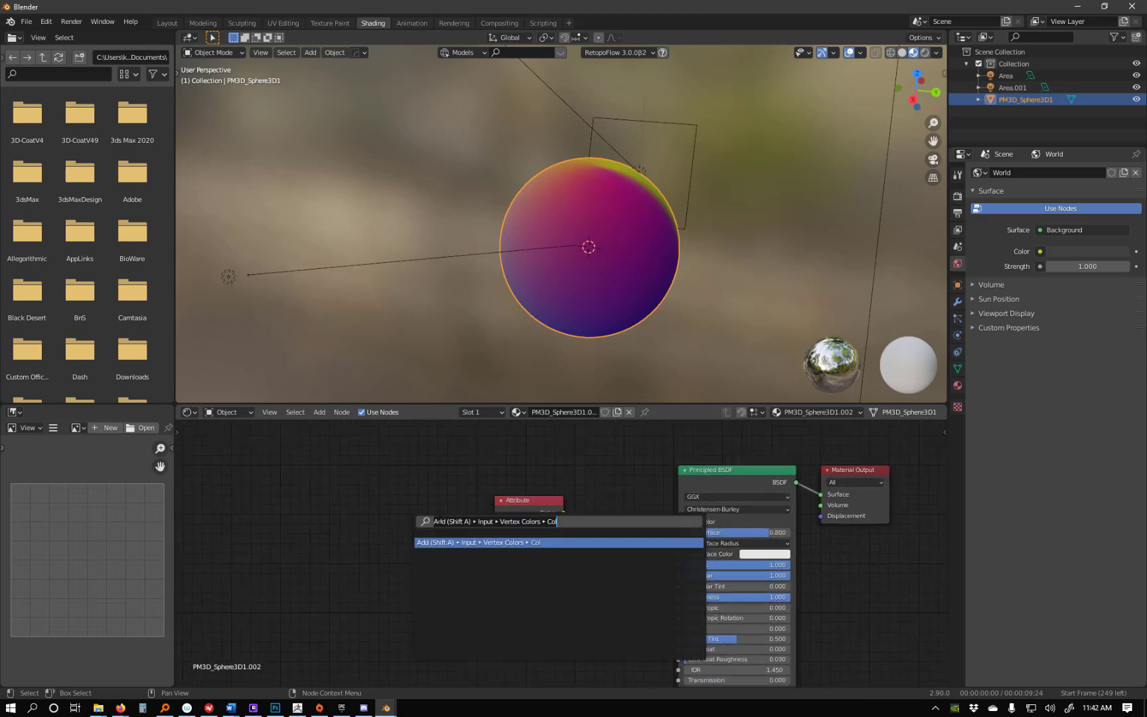
click(544, 544)
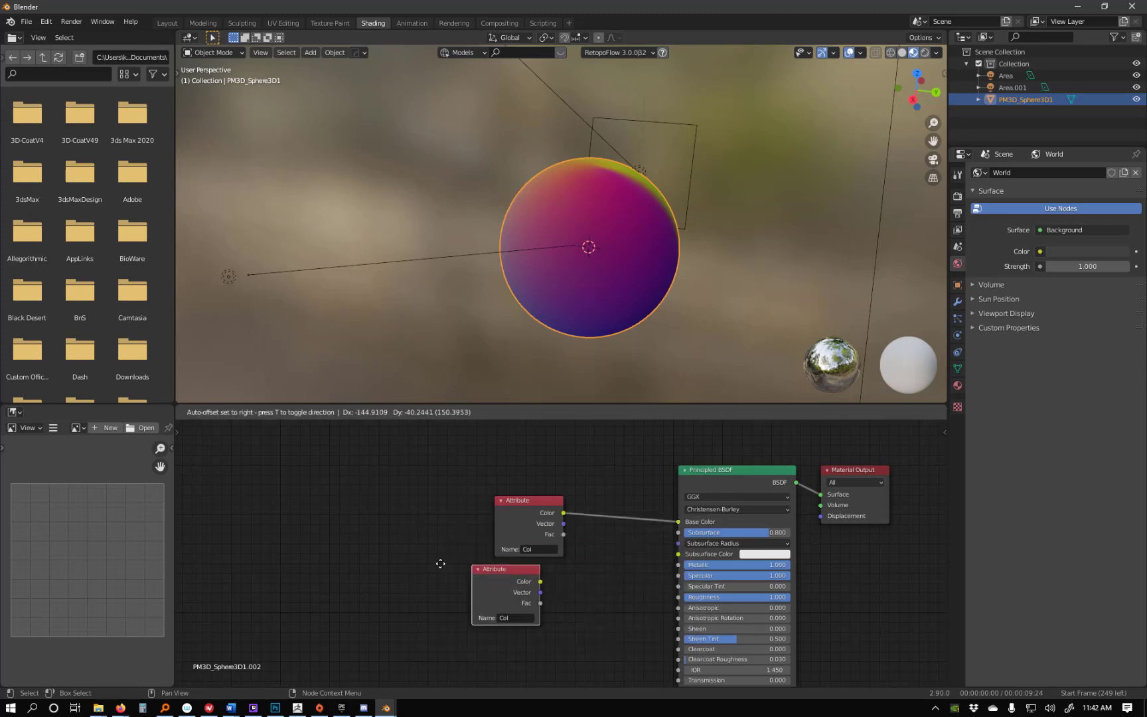
click(504, 576)
drag(494, 575, 679, 522)
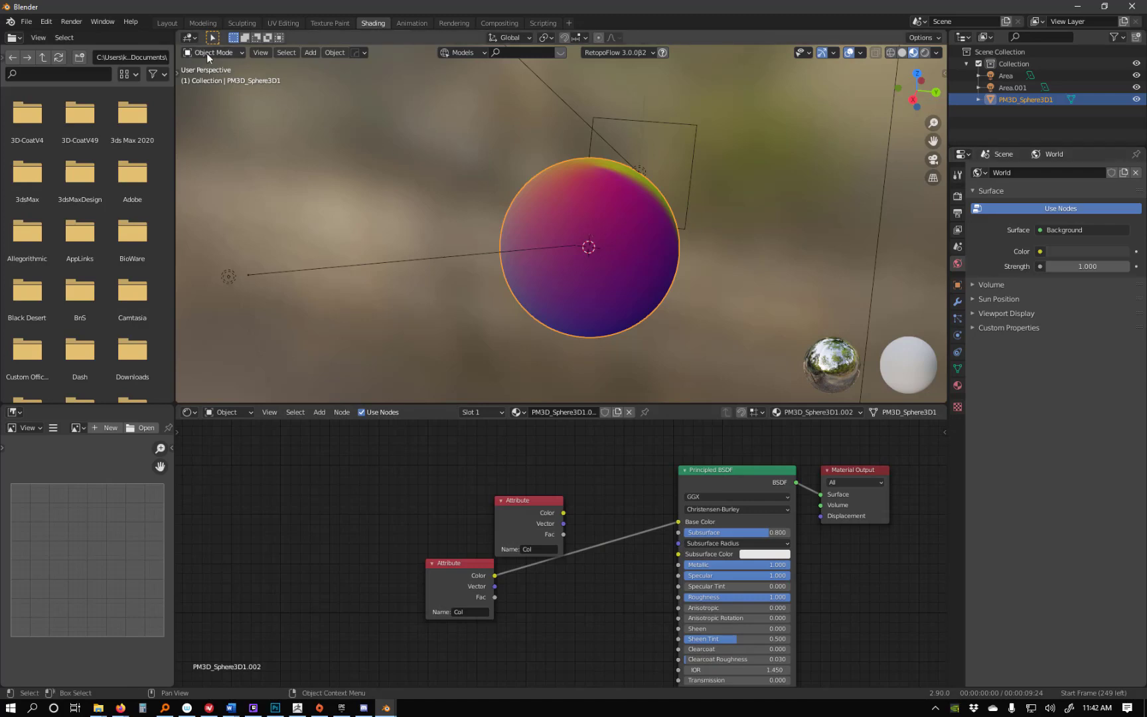
Return to Modeling in Object Mode and show the sphere's Object Data with the Col layer.
click(212, 22)
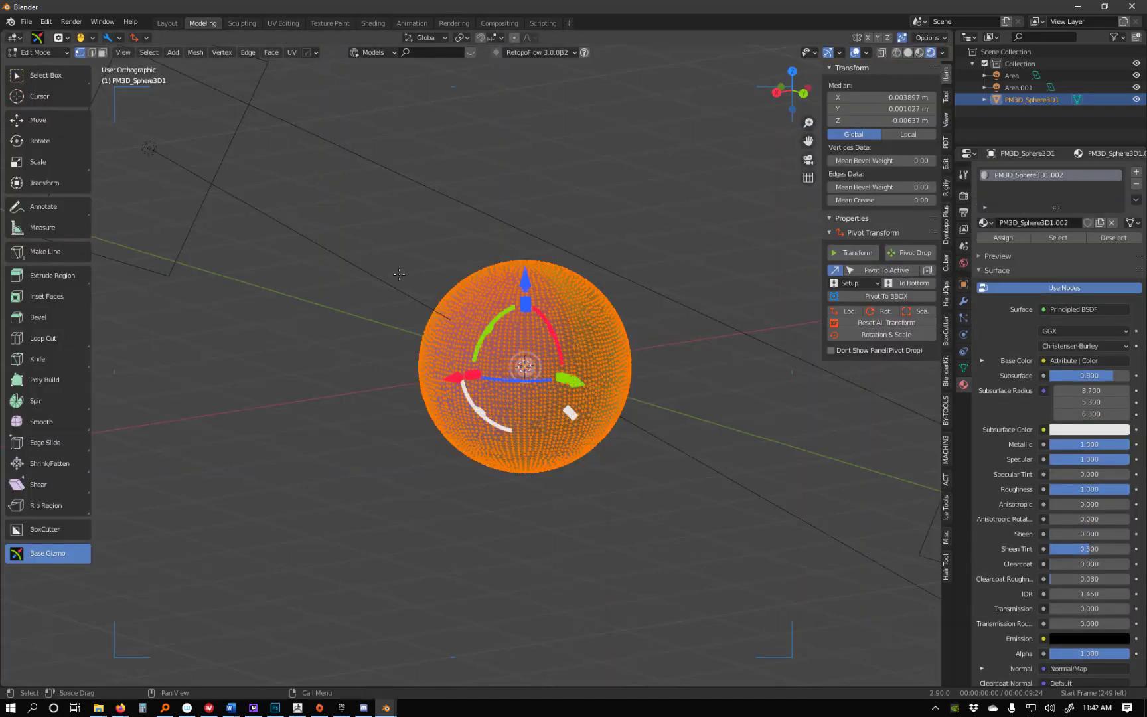
click(39, 53)
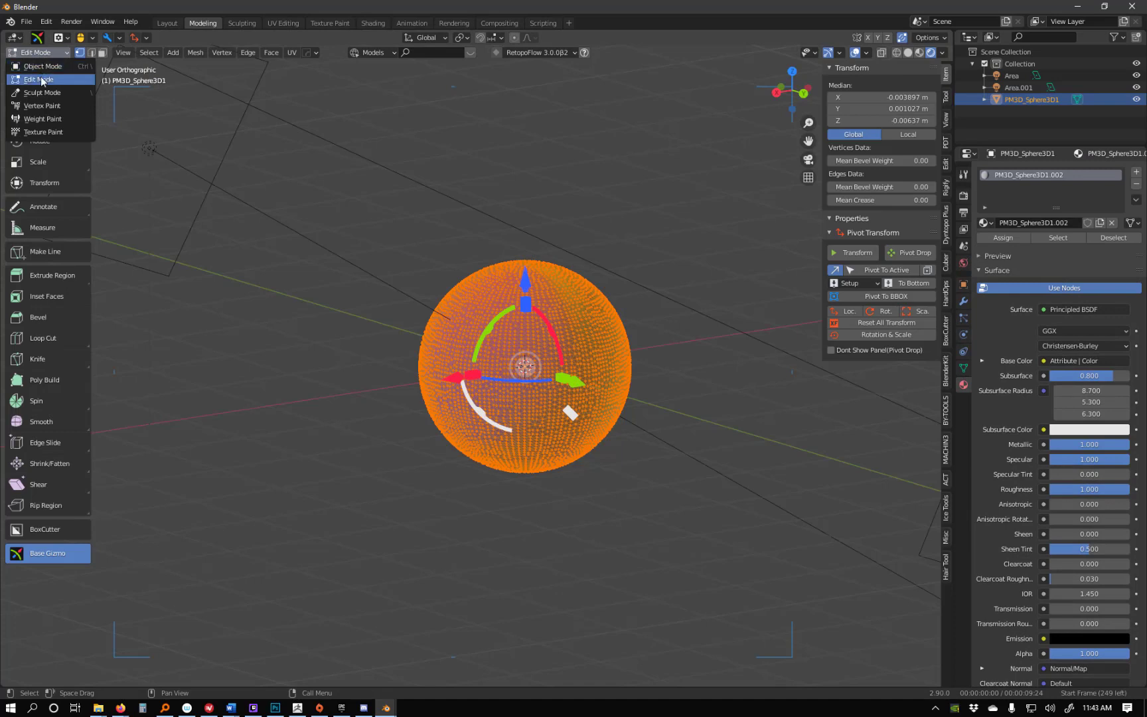
click(41, 67)
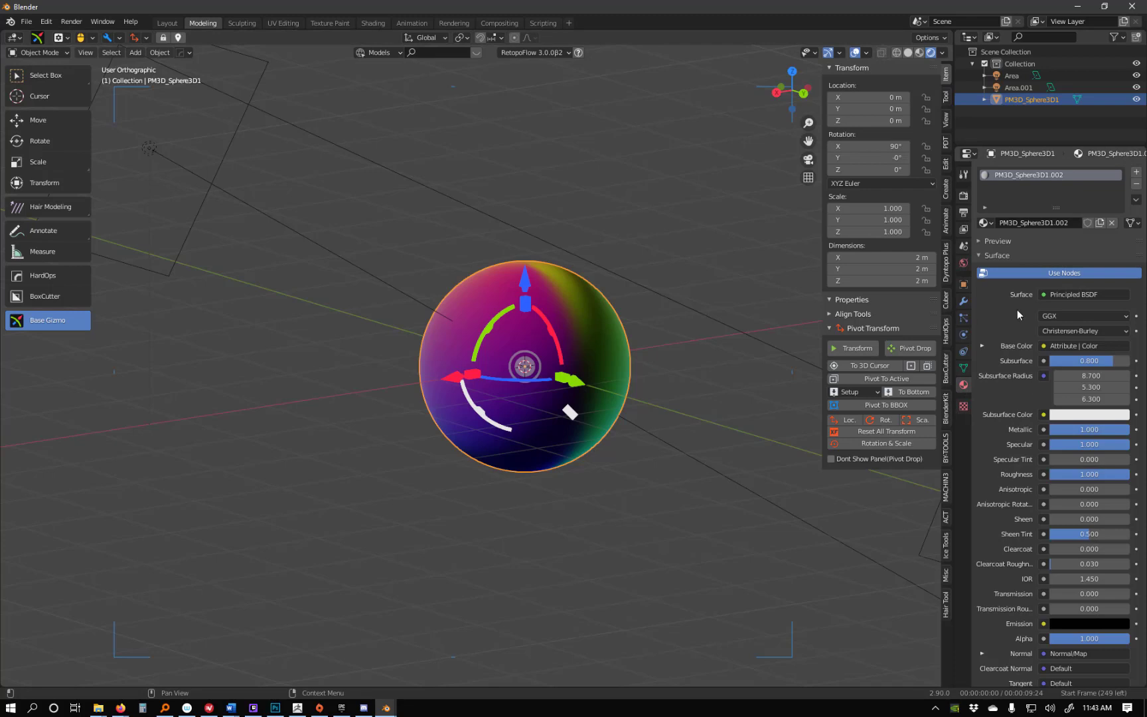
click(963, 369)
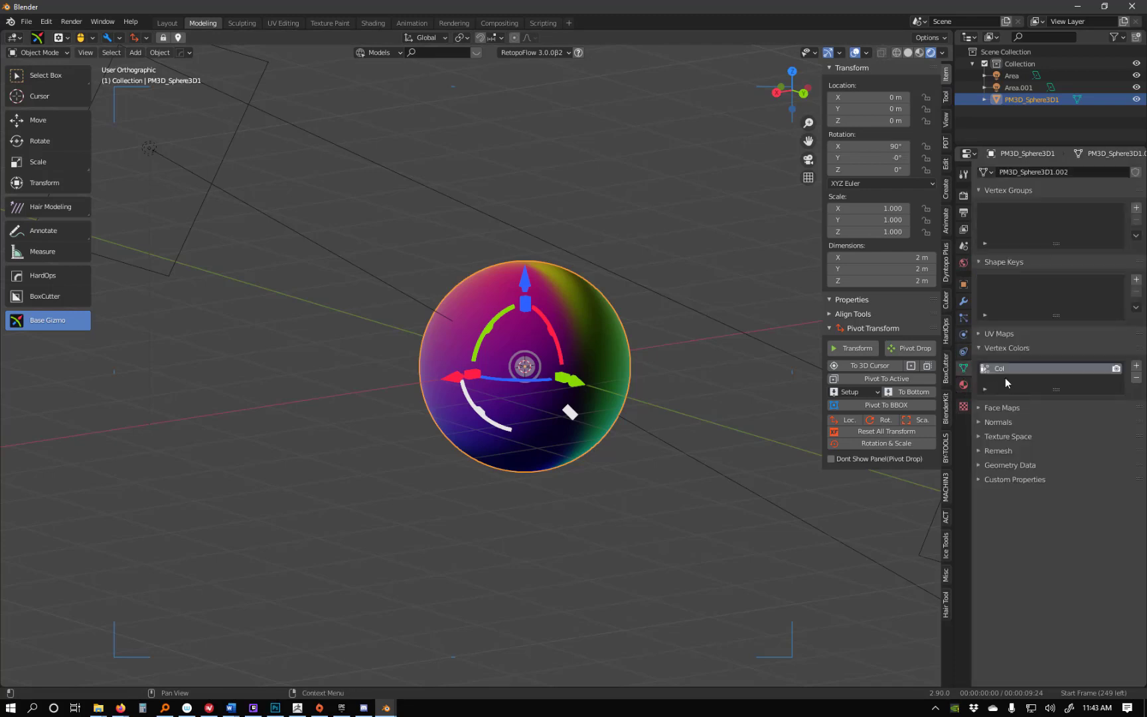